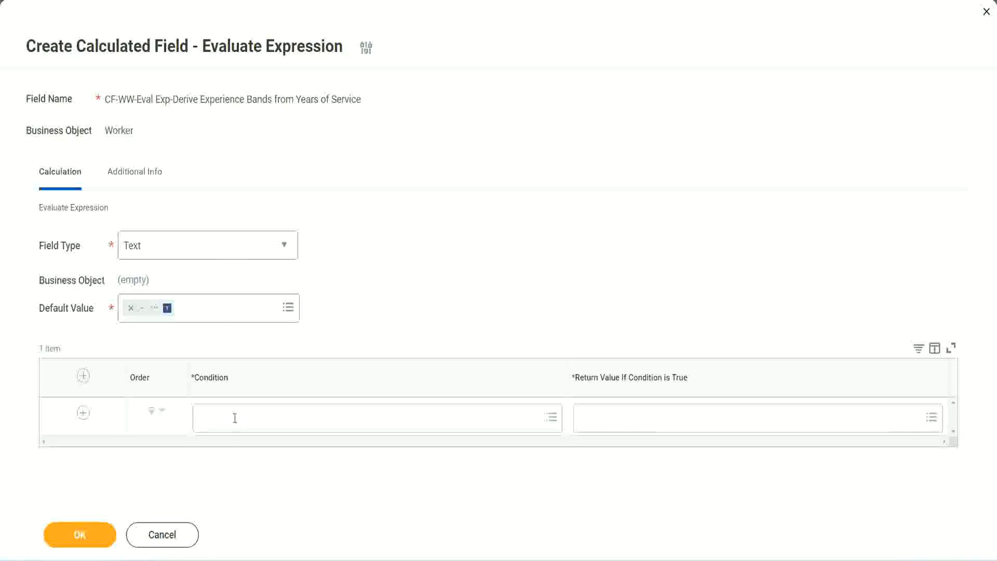
- Set the first row's condition to CF-WW-TF-Length of Service between 0 and 7 years, copying the field name from the Notepad++ notes
click(234, 419)
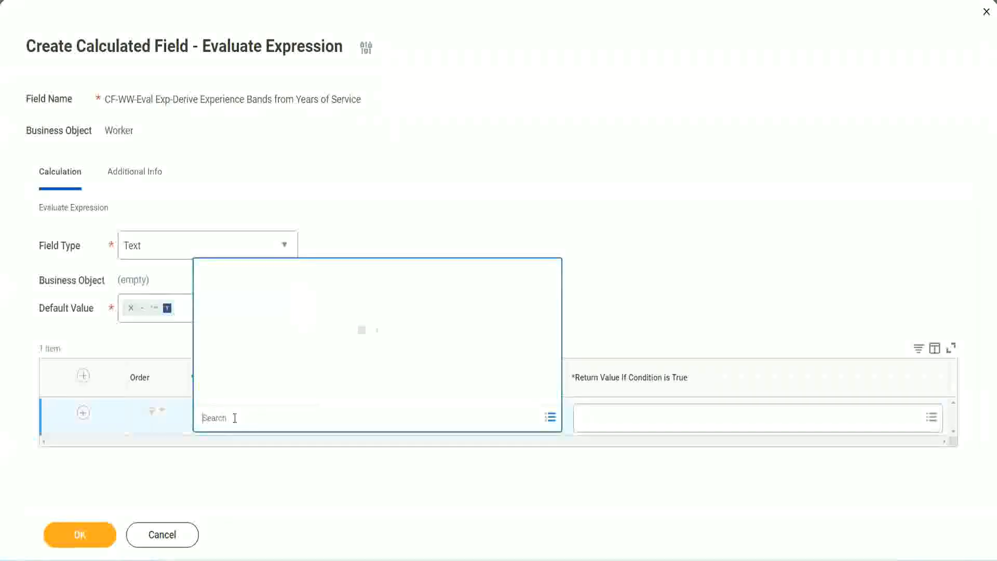
click(383, 235)
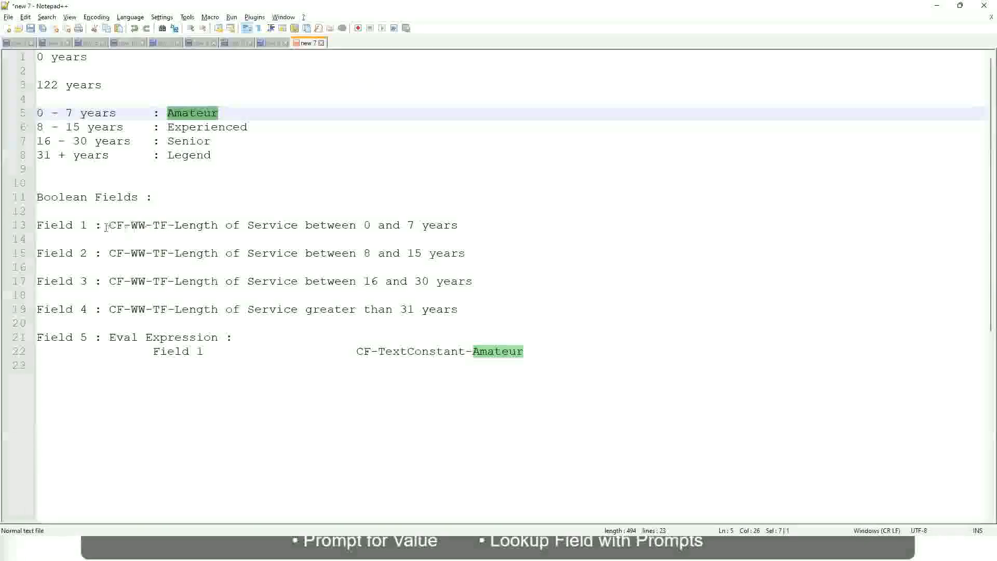
drag(112, 224, 459, 229)
key(ctrl+c)
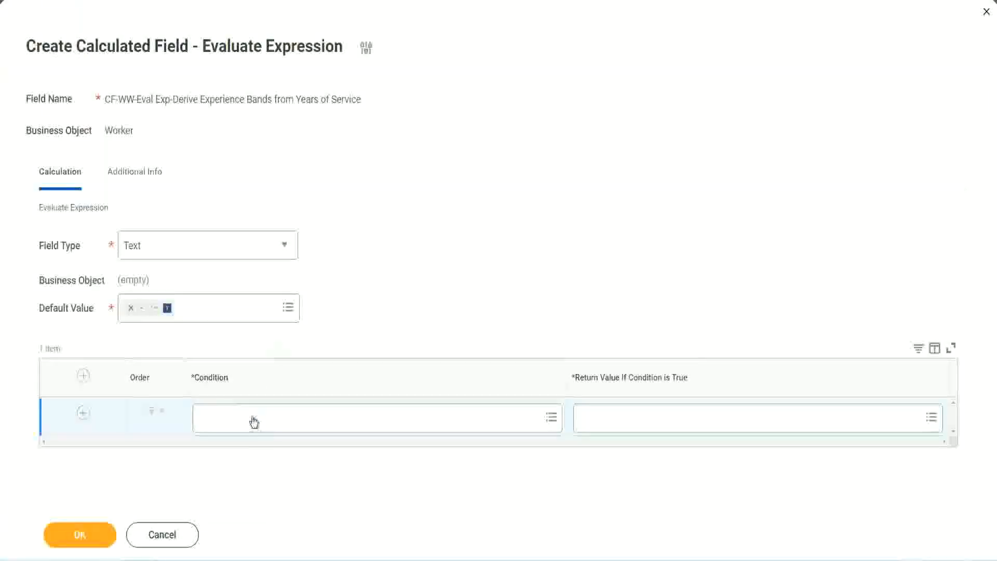
click(254, 422)
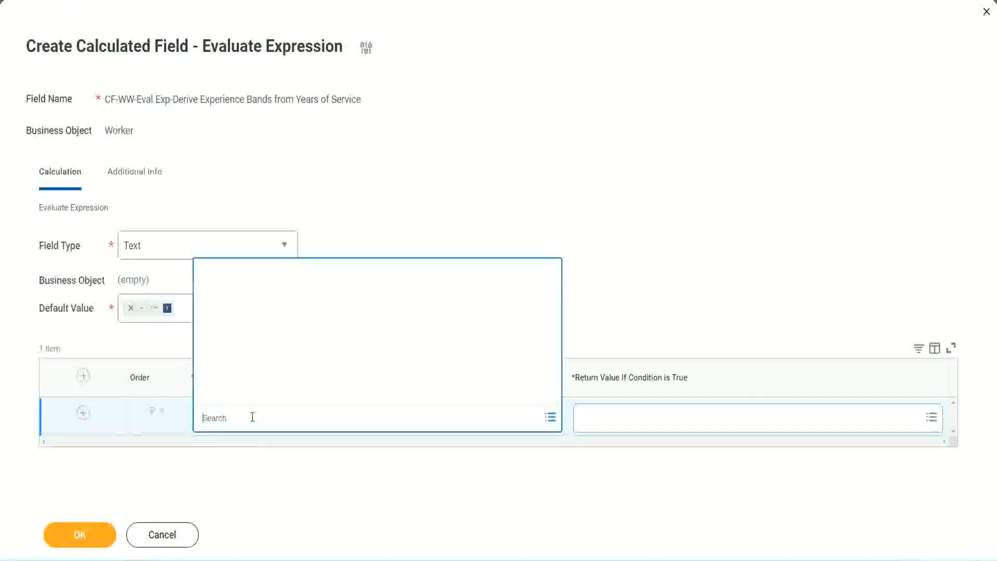
key(ctrl+v)
key(Return)
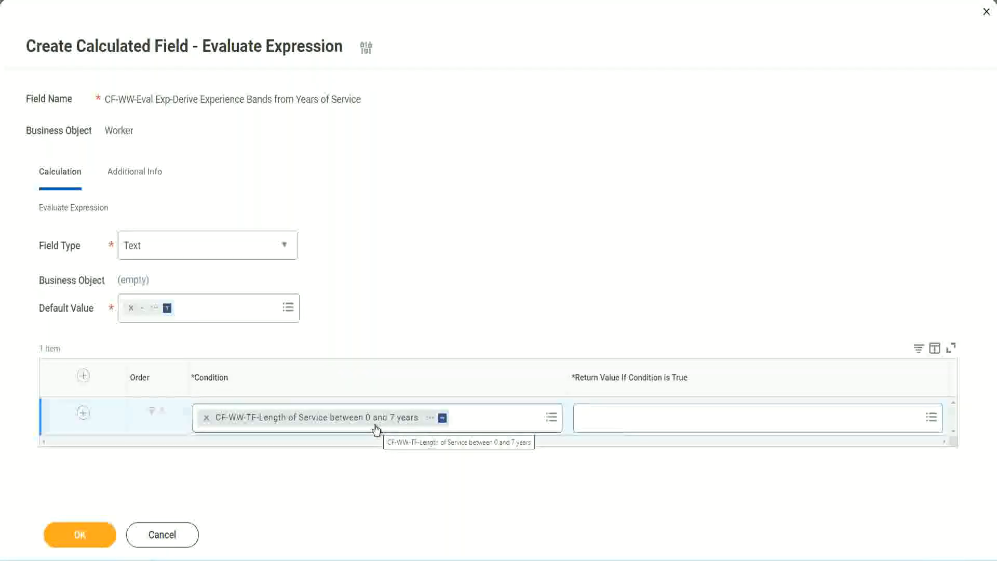
click(649, 425)
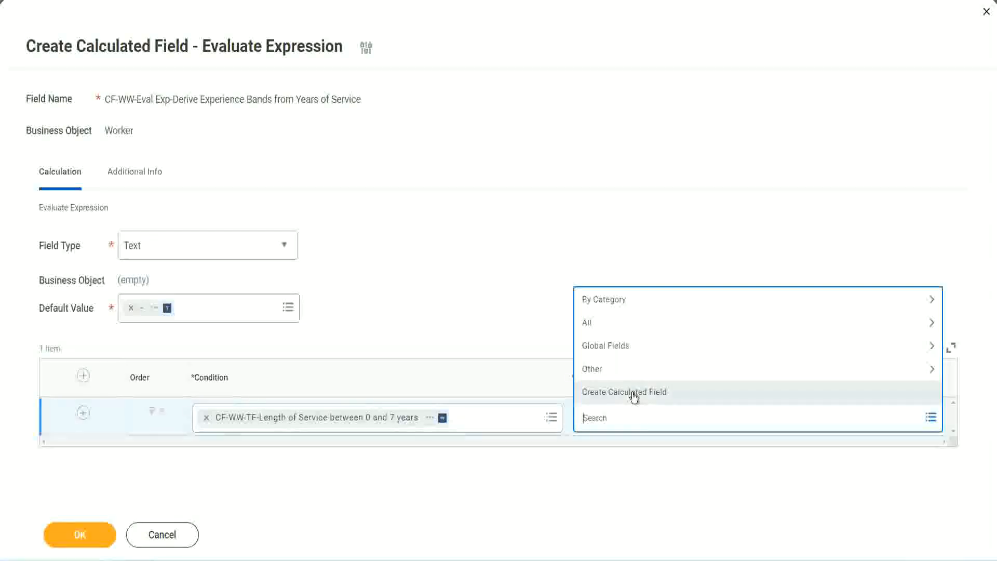
click(578, 260)
click(601, 423)
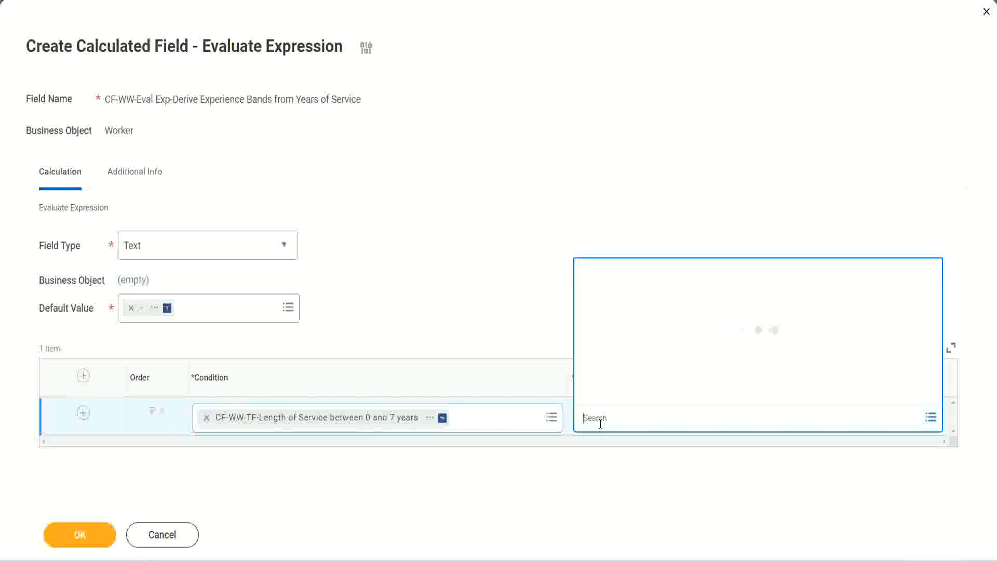
text(Amaterue)
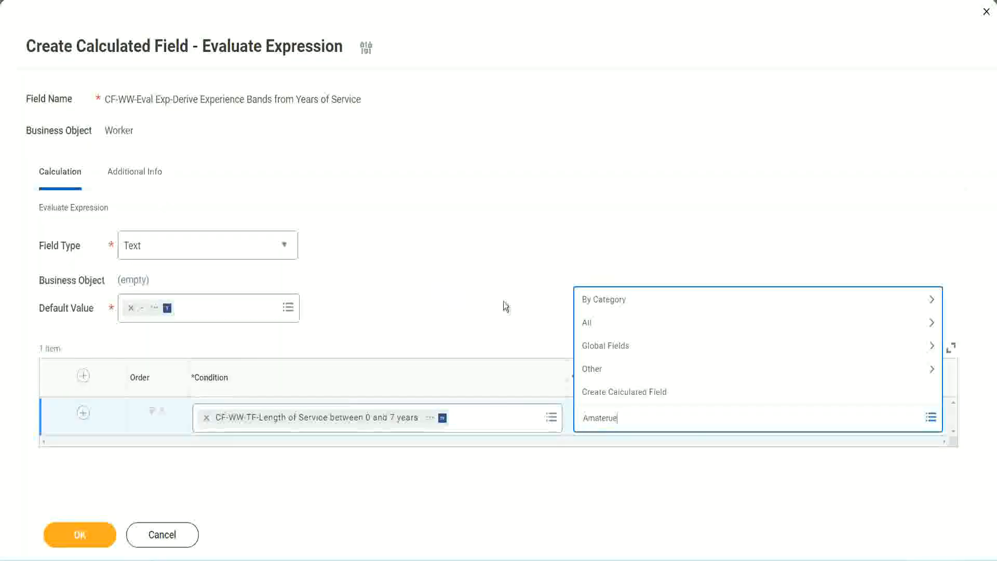
click(505, 306)
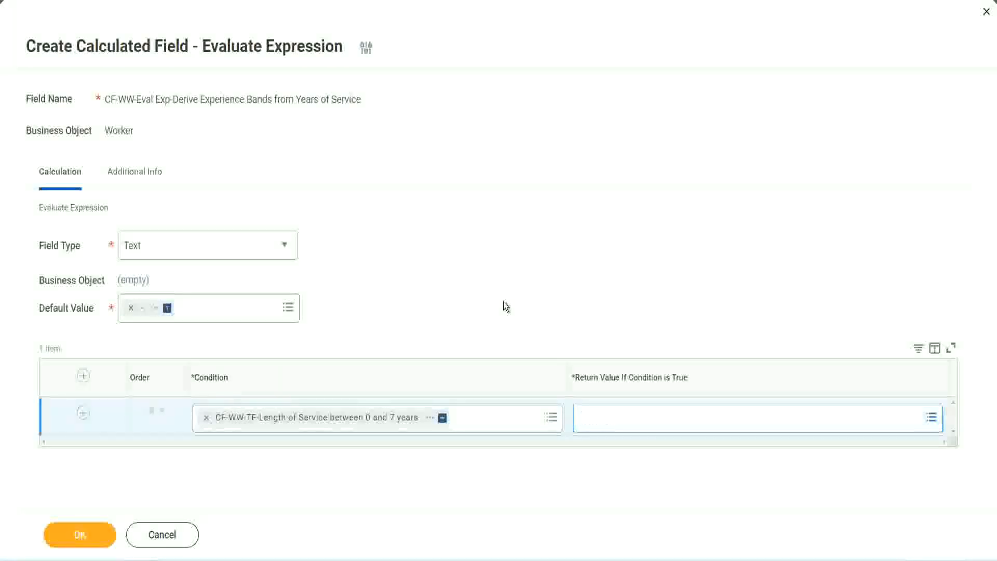
click(629, 426)
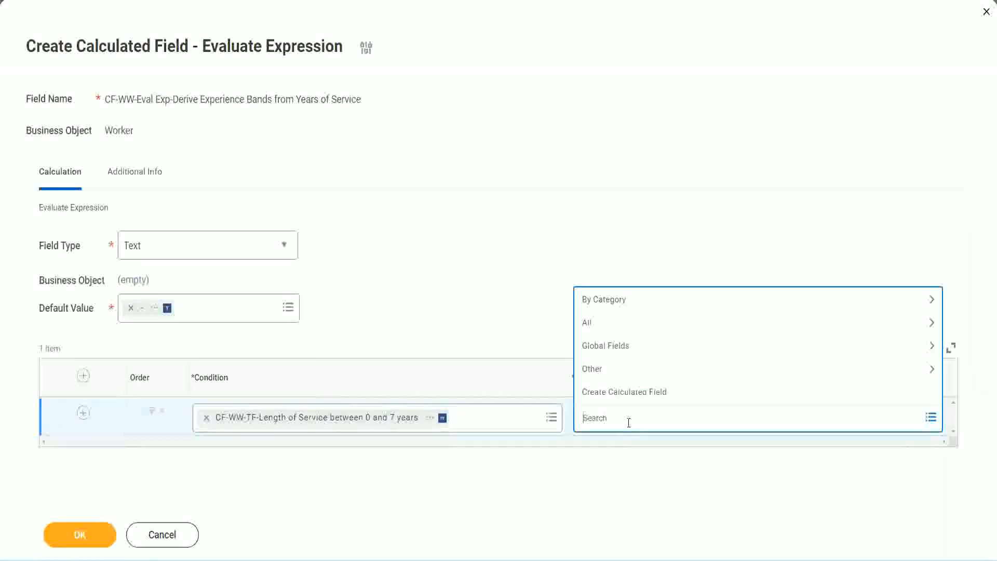
click(503, 306)
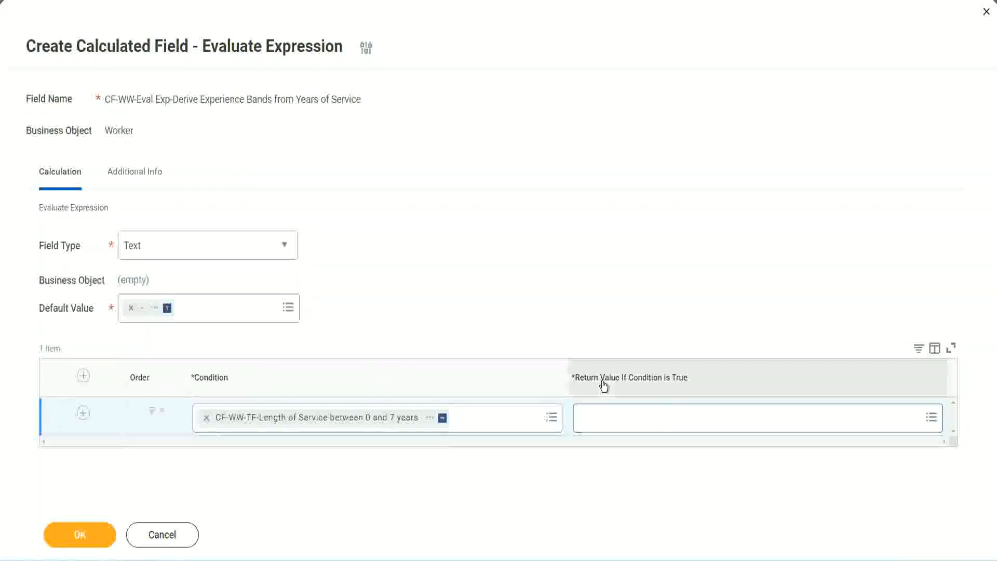
- Start a new calculated field for the first row's return value and name it CF-WW-TC-Amateur
click(646, 418)
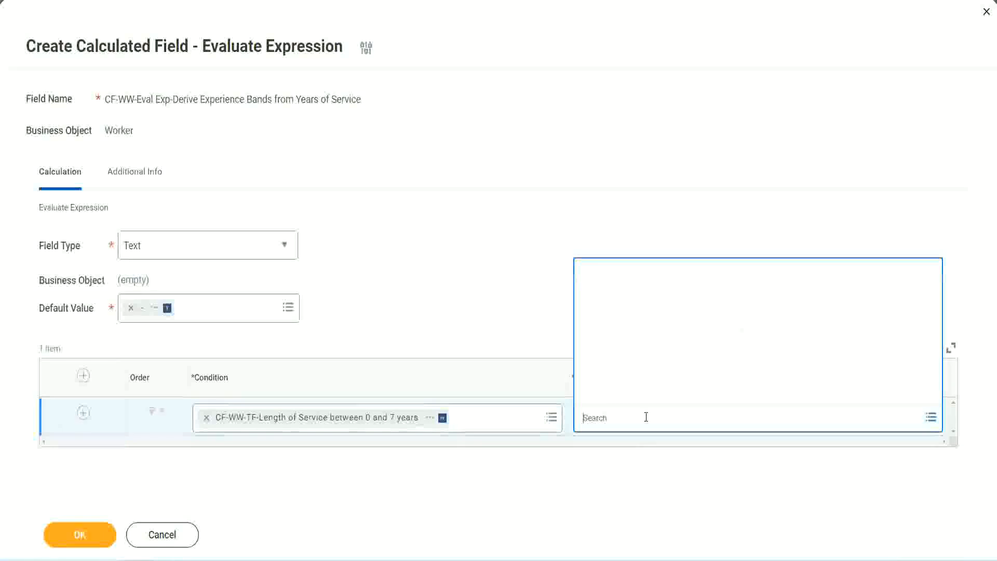
click(639, 393)
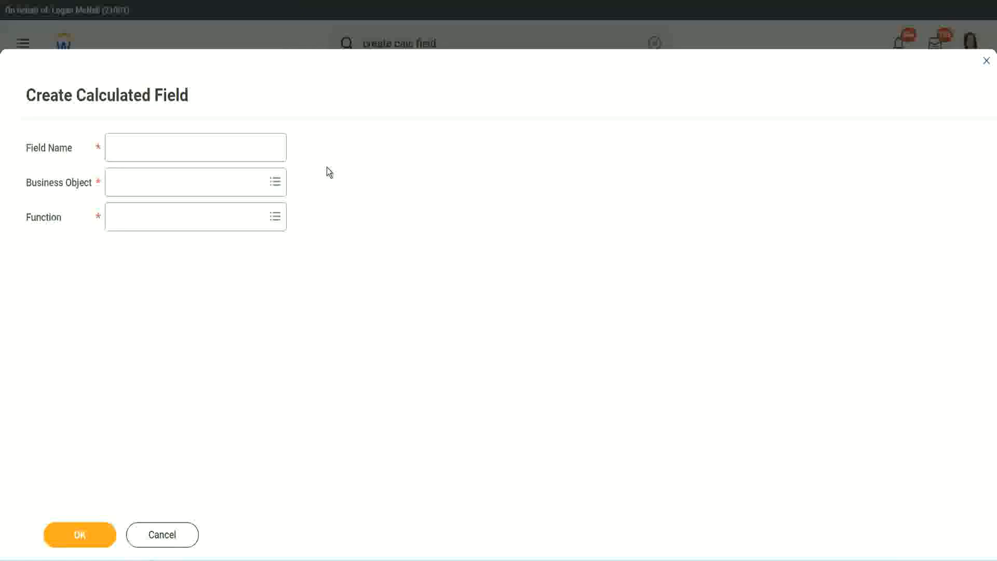
click(122, 148)
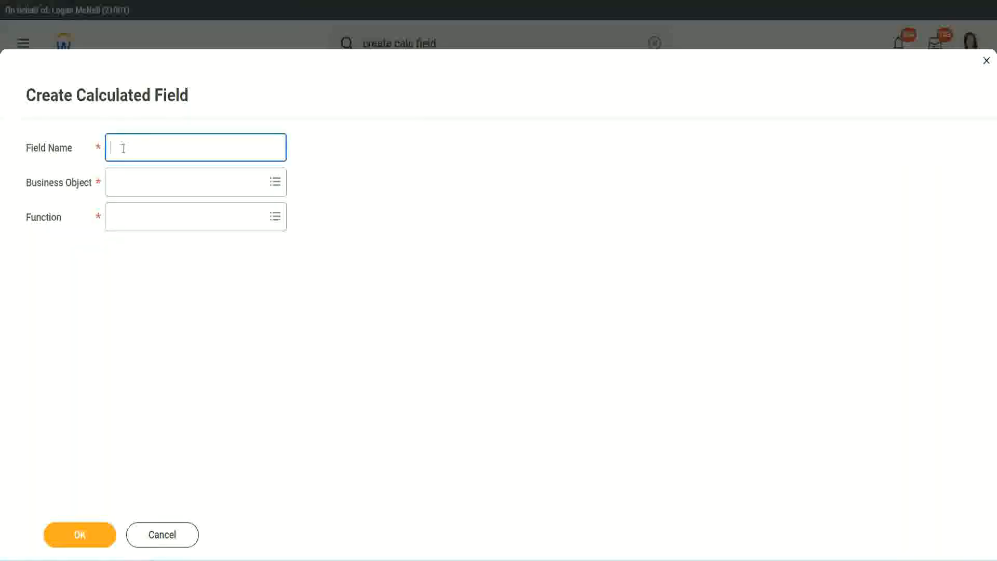
text(CF-TC-Am)
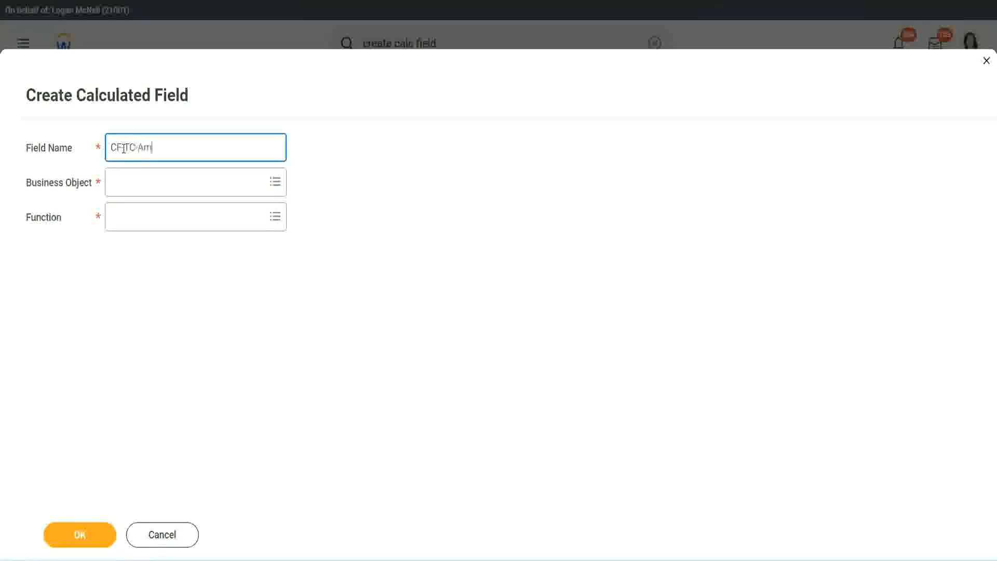
text(ateur)
click(123, 147)
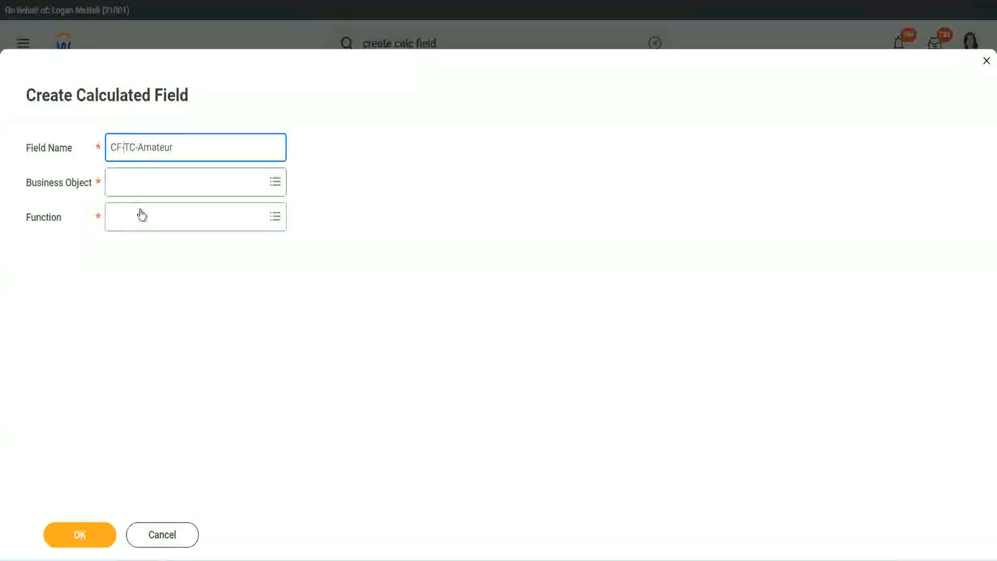
text(WW-)
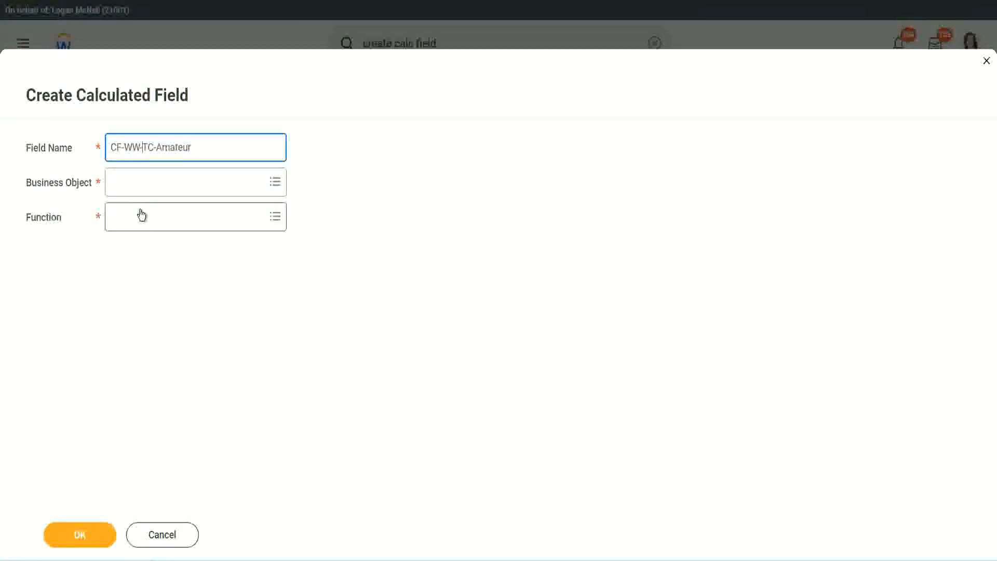
- Set the new calculated field's business object to Global
click(141, 183)
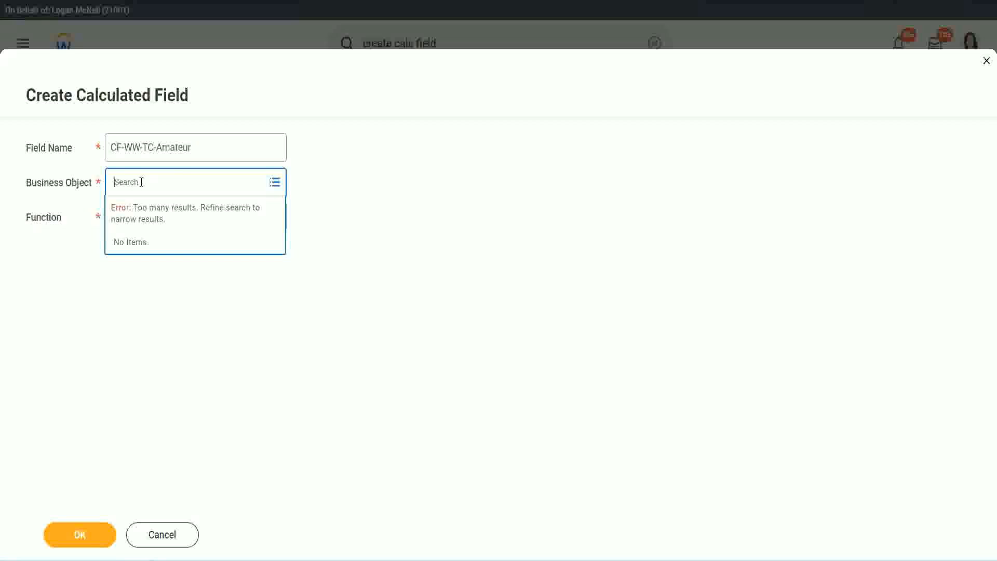
text(worker)
key(BackSpace)
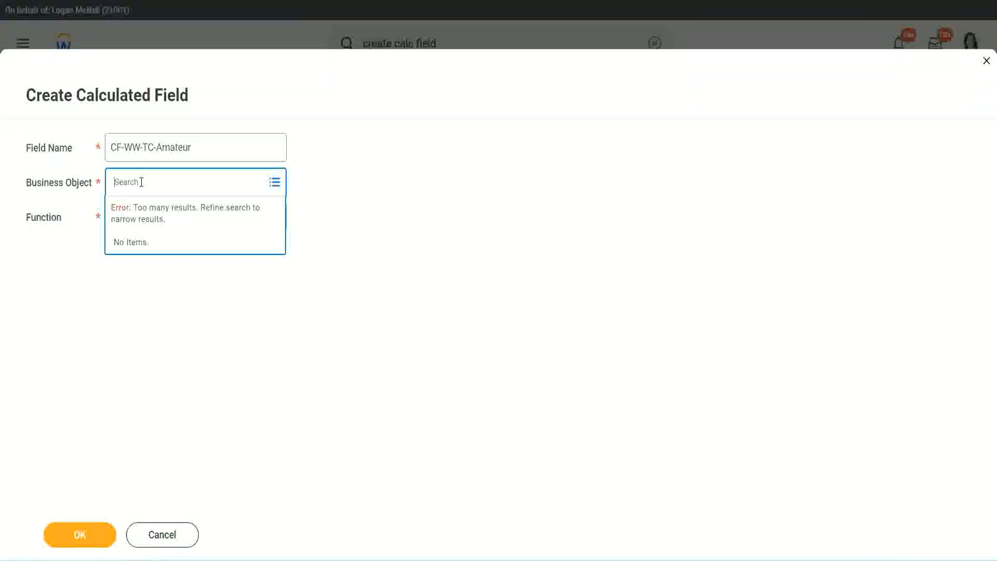
text(global)
key(Return)
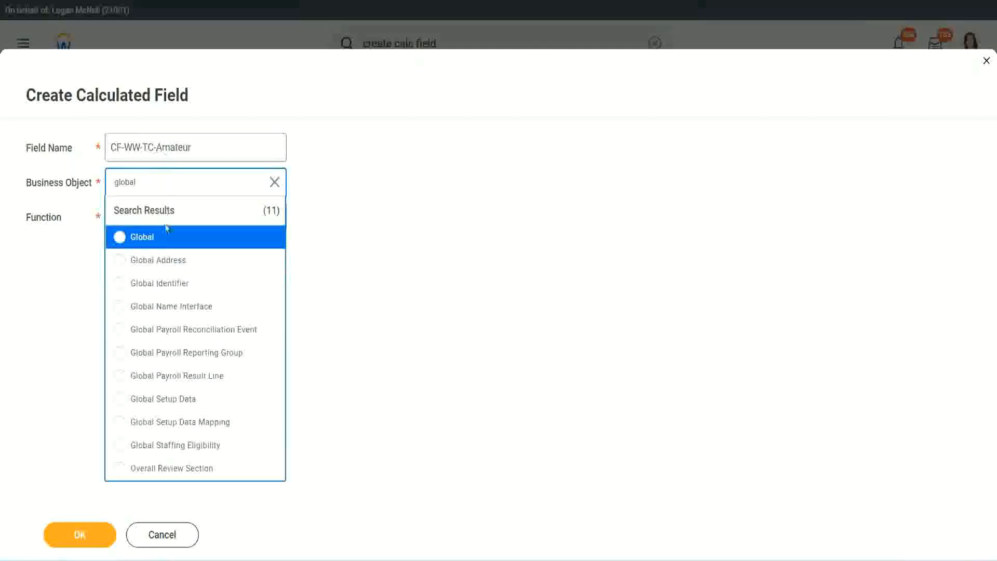
click(157, 246)
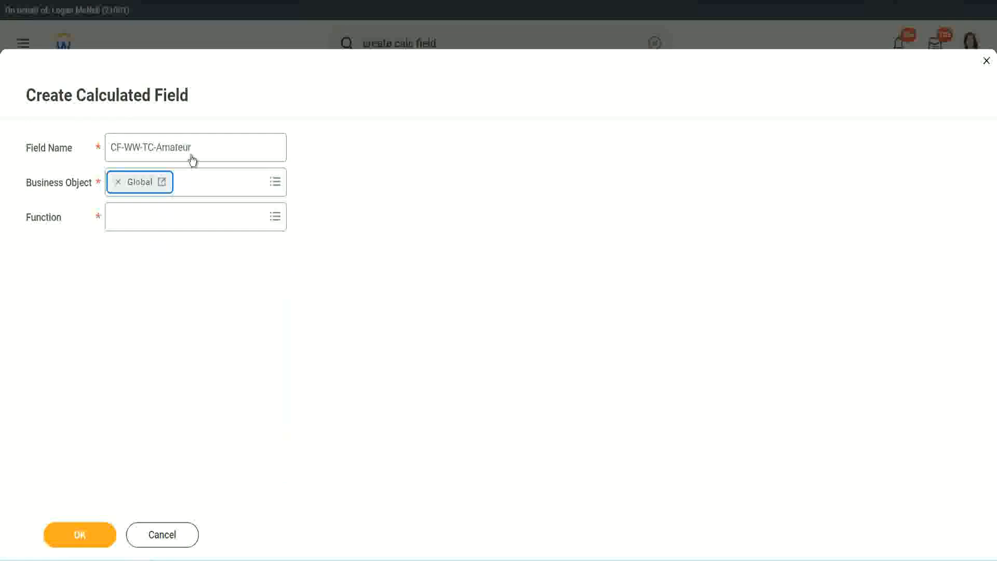
triple_click(258, 140)
click(216, 149)
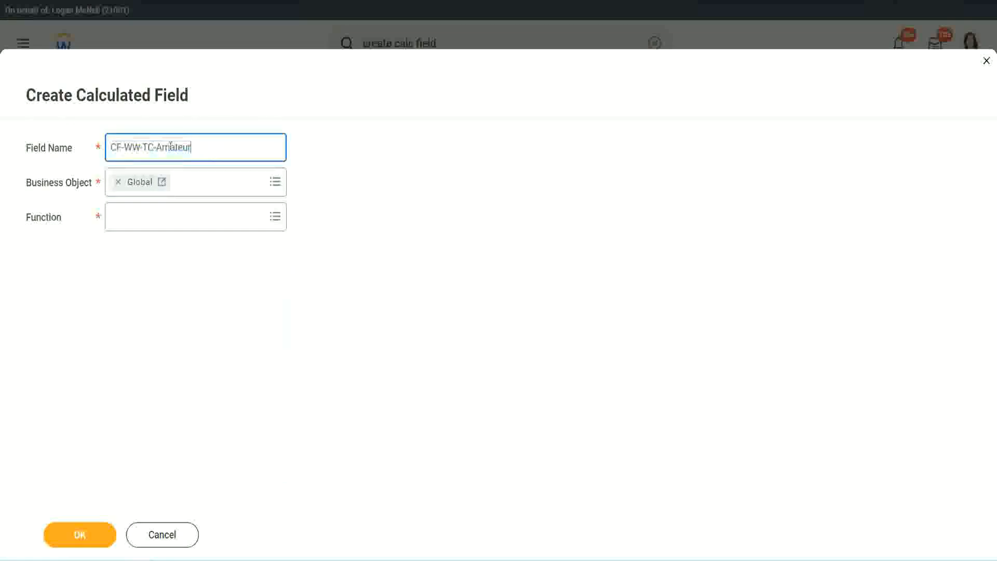
double_click(171, 147)
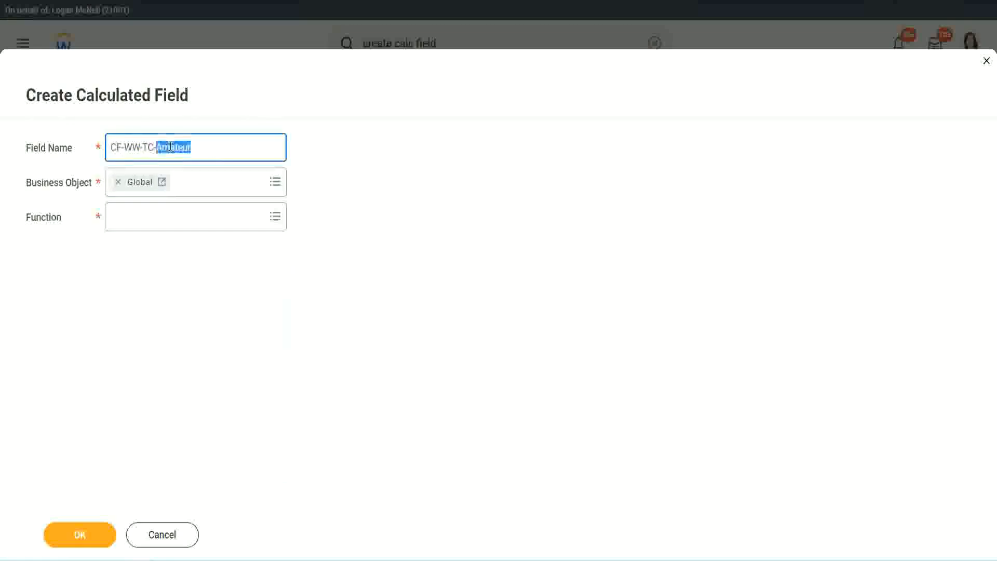
click(206, 145)
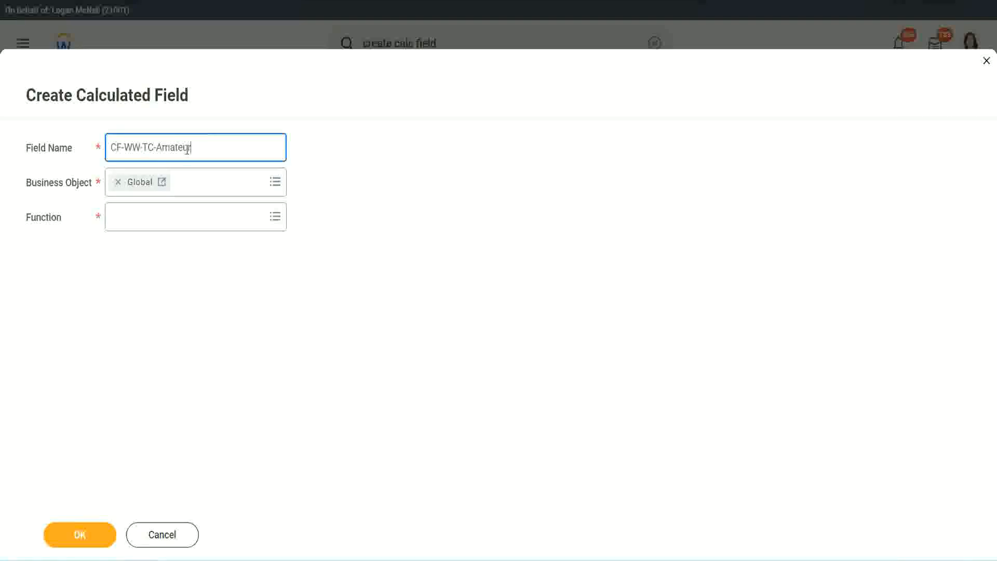
double_click(187, 149)
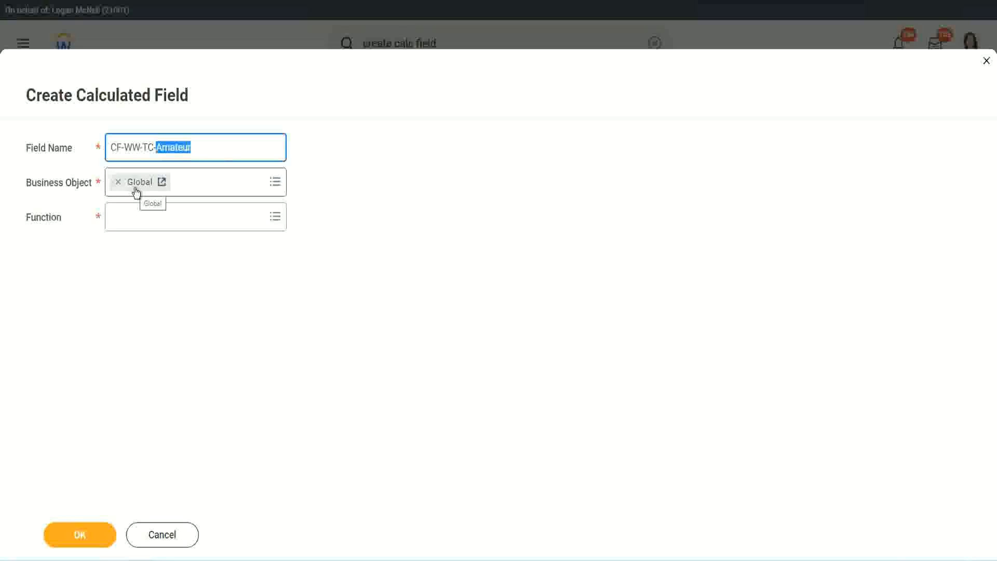
- Choose Text Constant as the new field's function and continue to its definition
click(138, 217)
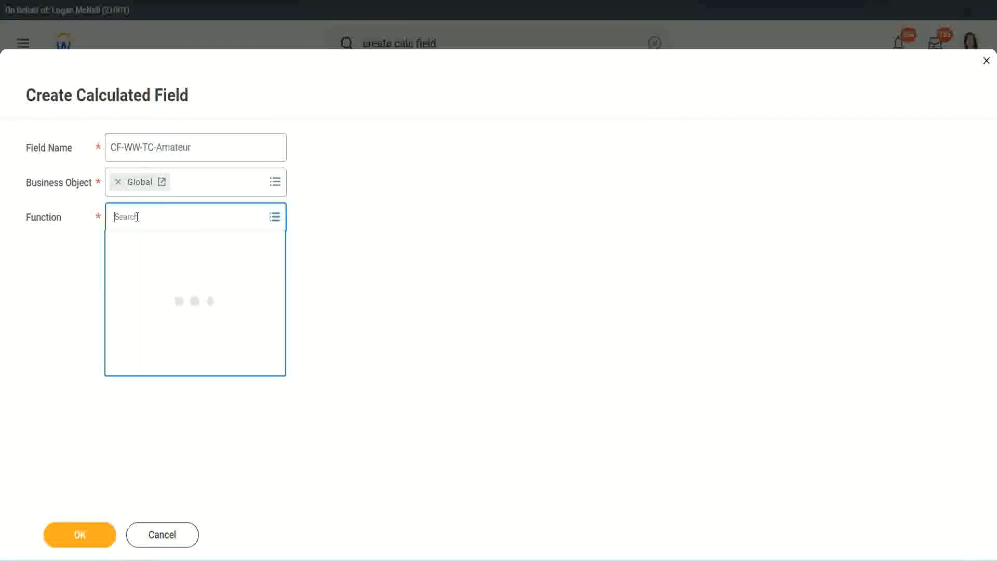
text(text con)
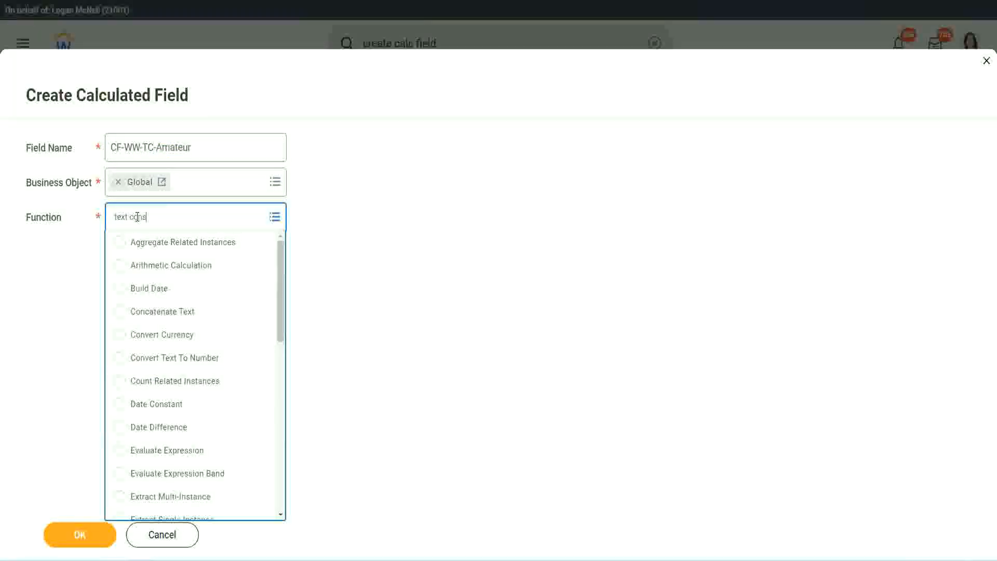
text(s)
key(Return)
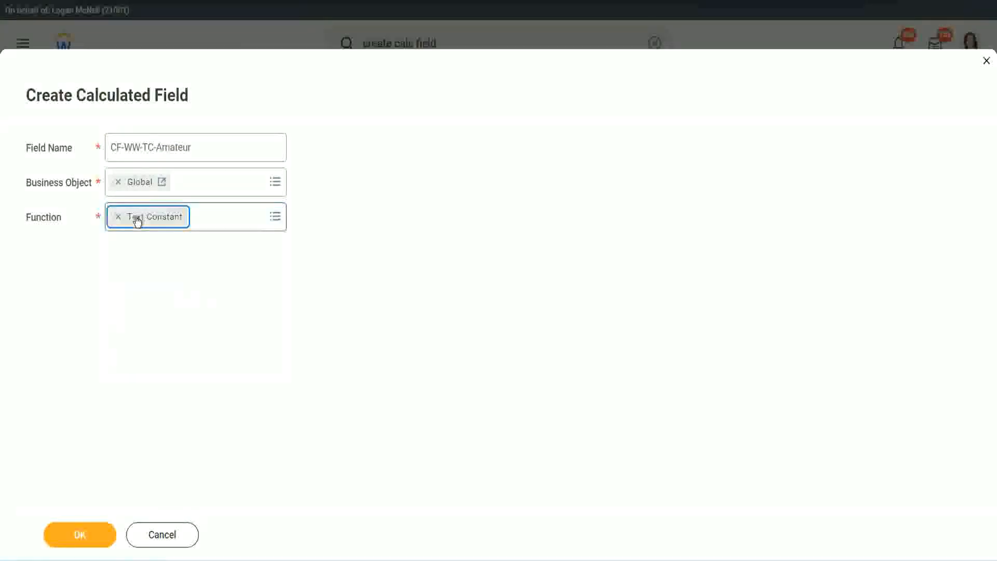
click(82, 538)
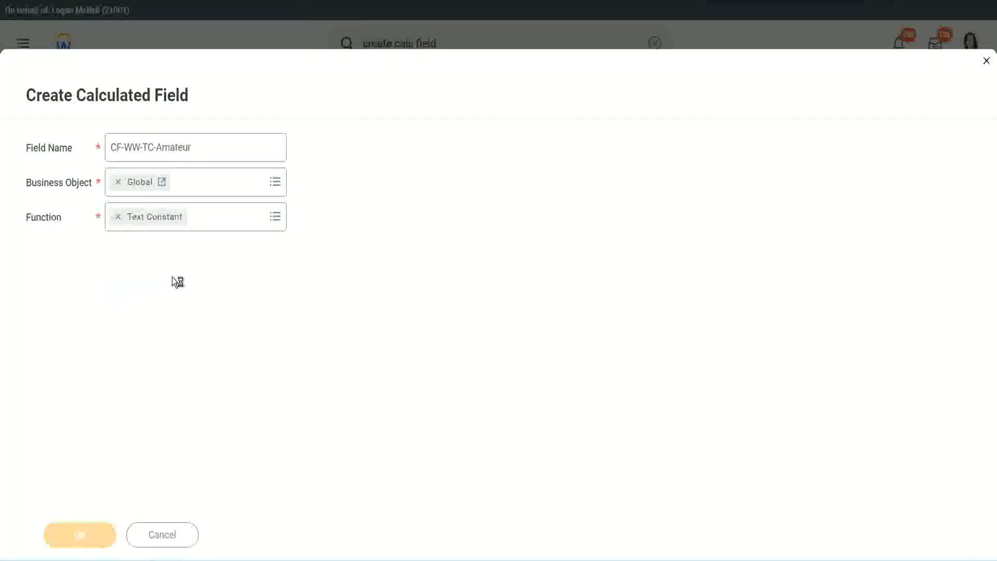
- Enter Amateur as the text constant and save the calculated field as the row's return value
click(166, 295)
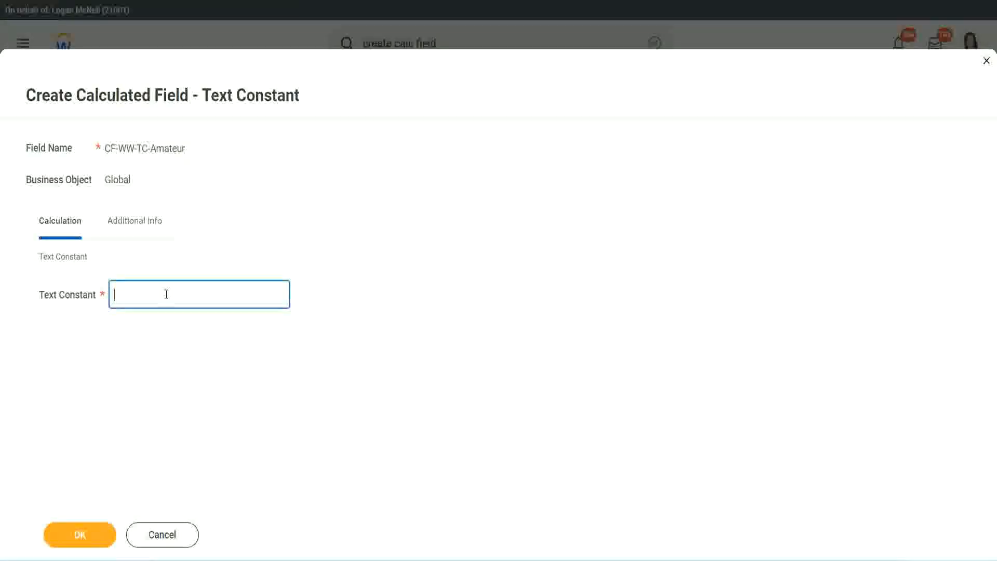
text(Amateur)
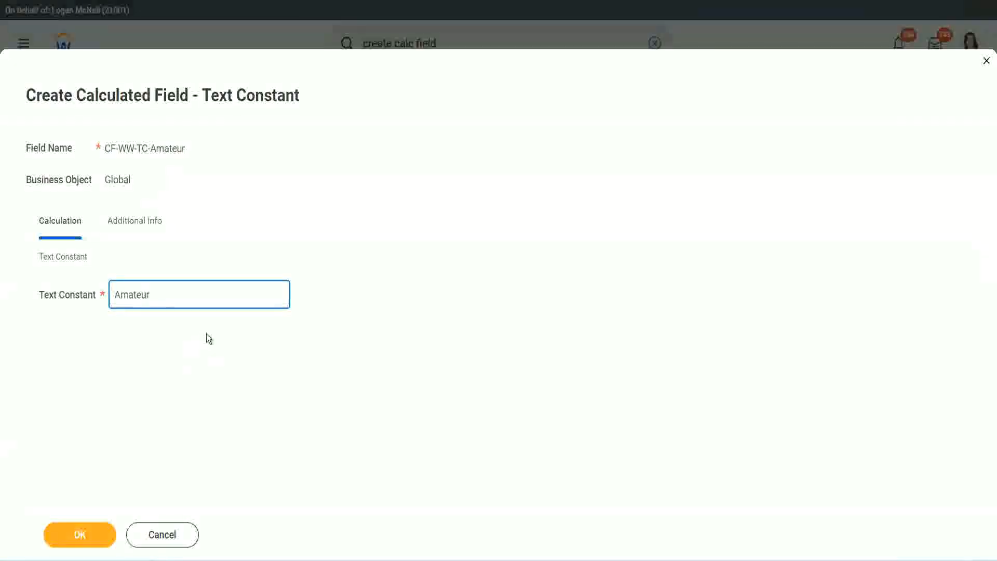
click(78, 535)
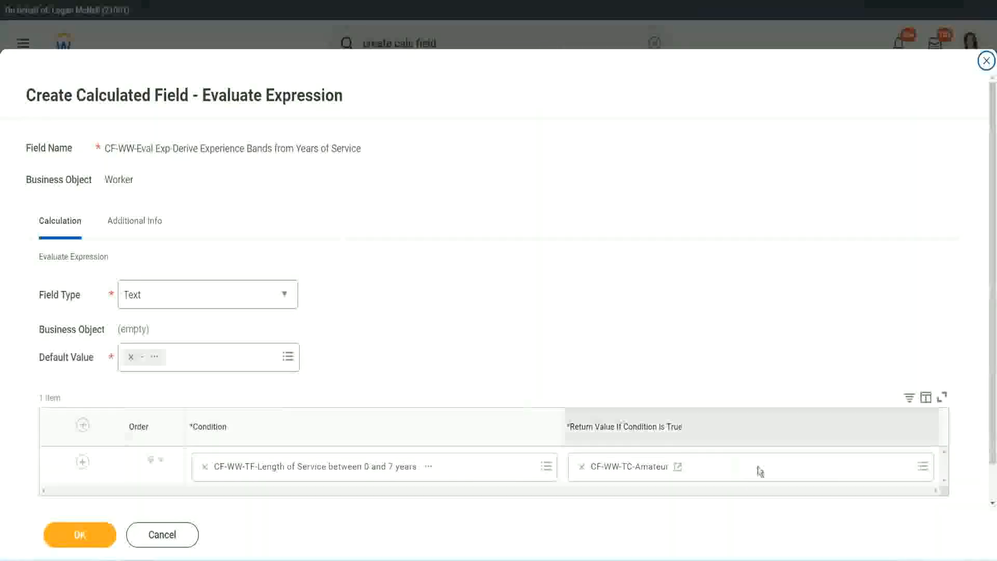
- Copy the name CF-WW-TC-Amateur from the first row's return value and add three more condition rows to the table
right_click(619, 470)
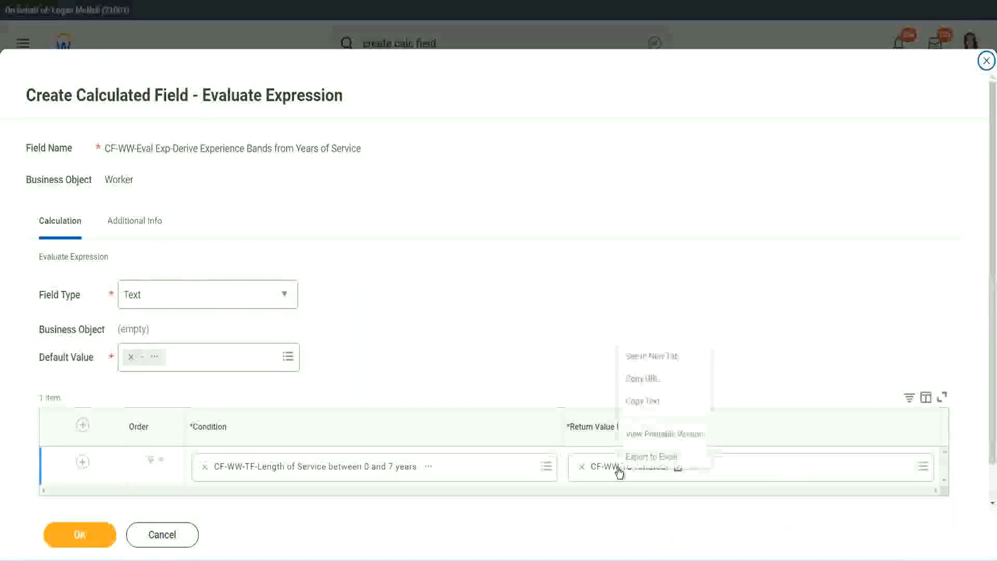
click(652, 402)
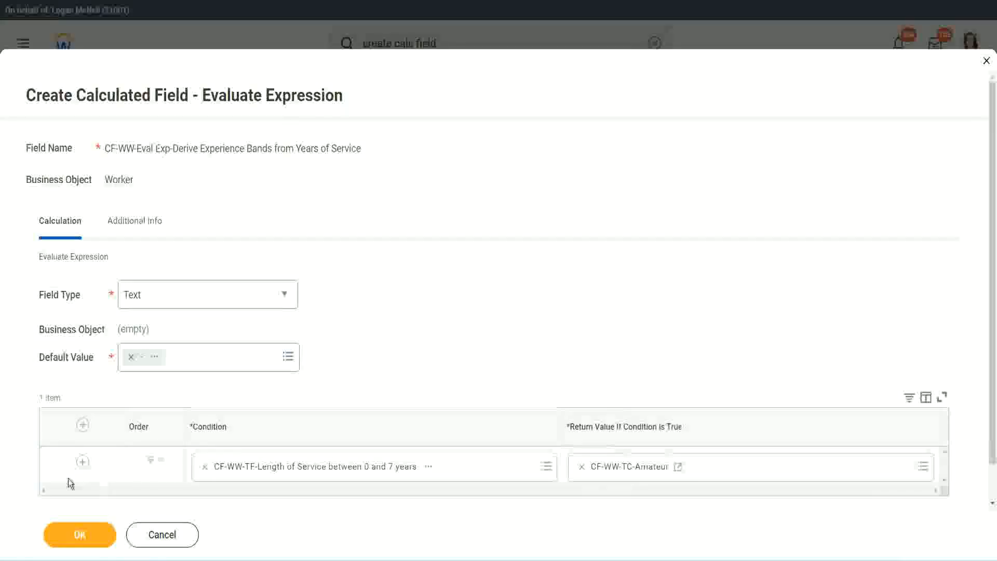
click(83, 462)
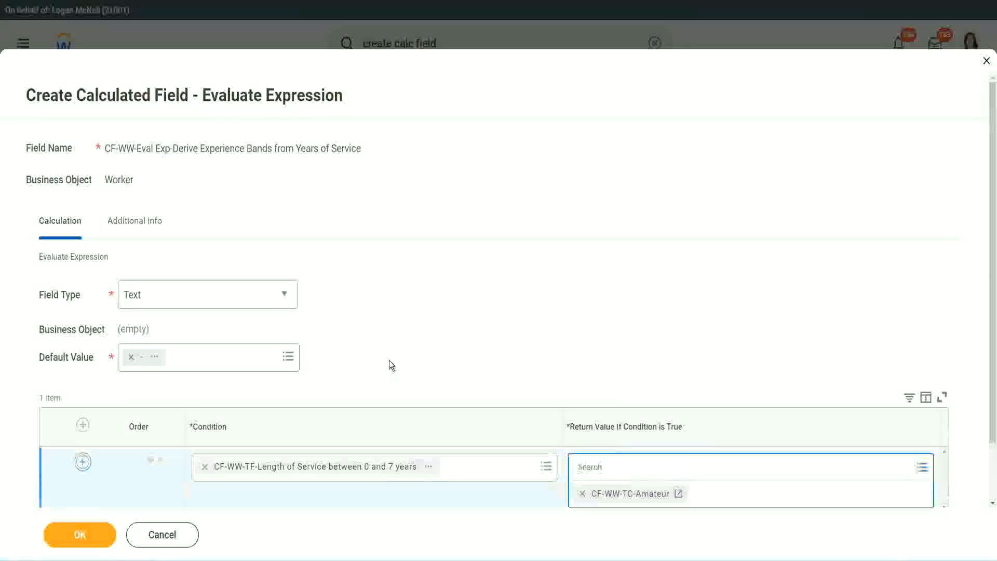
scroll(390, 365, down, 3)
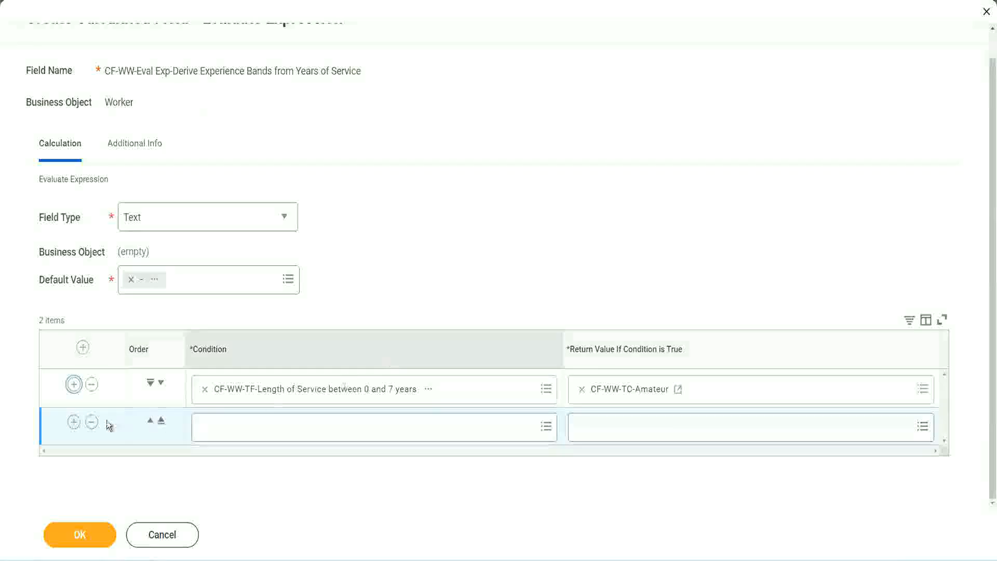
click(74, 423)
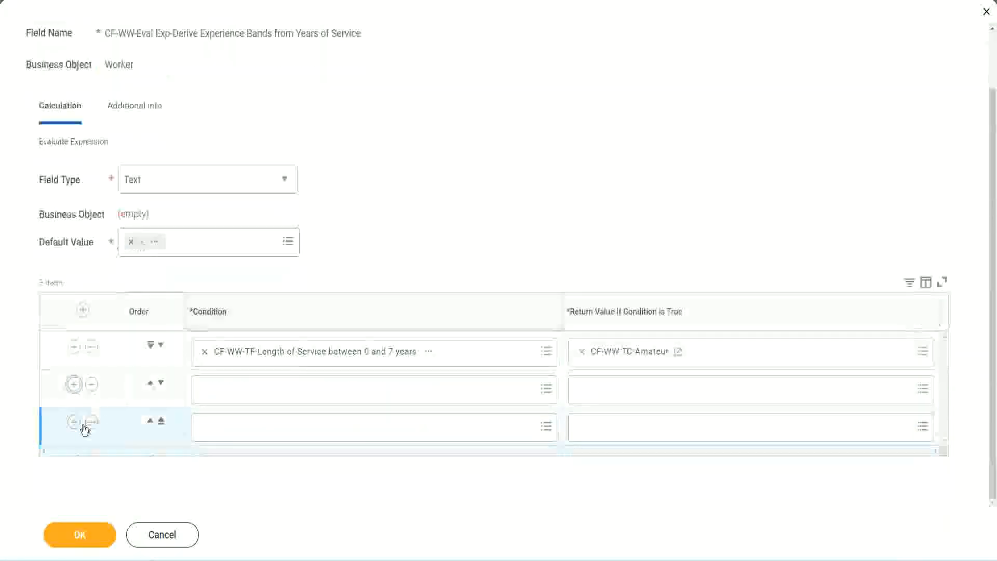
- Set the second row's condition to CF-WW-TF-Length of Service between 8 and 15 years
click(246, 392)
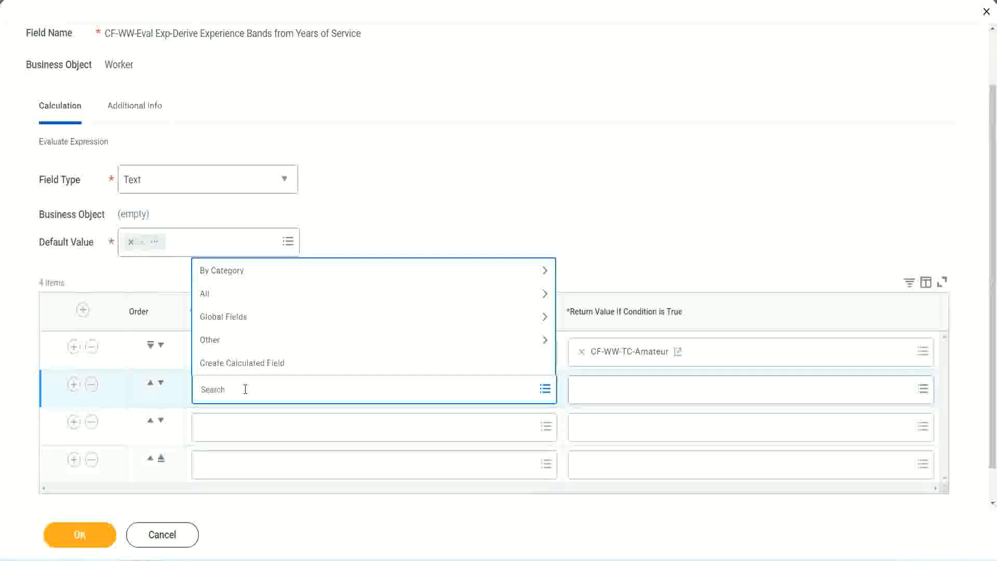
text(cf-ww)
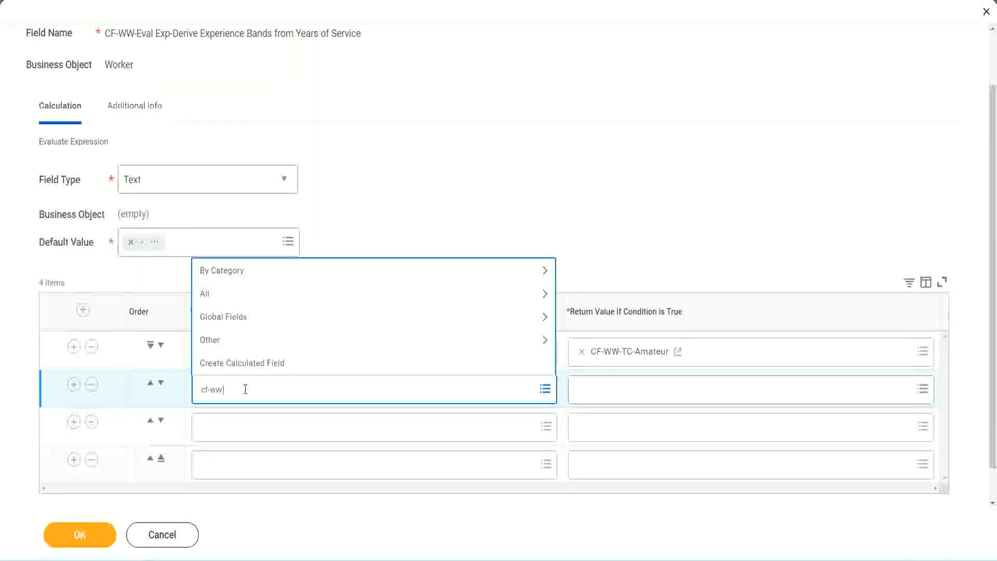
text(-tc)
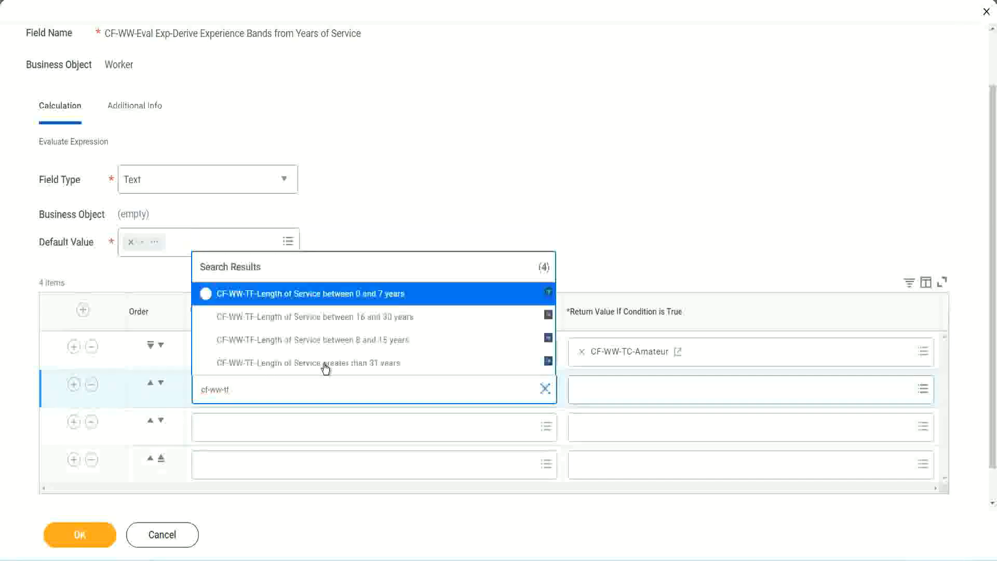
click(385, 340)
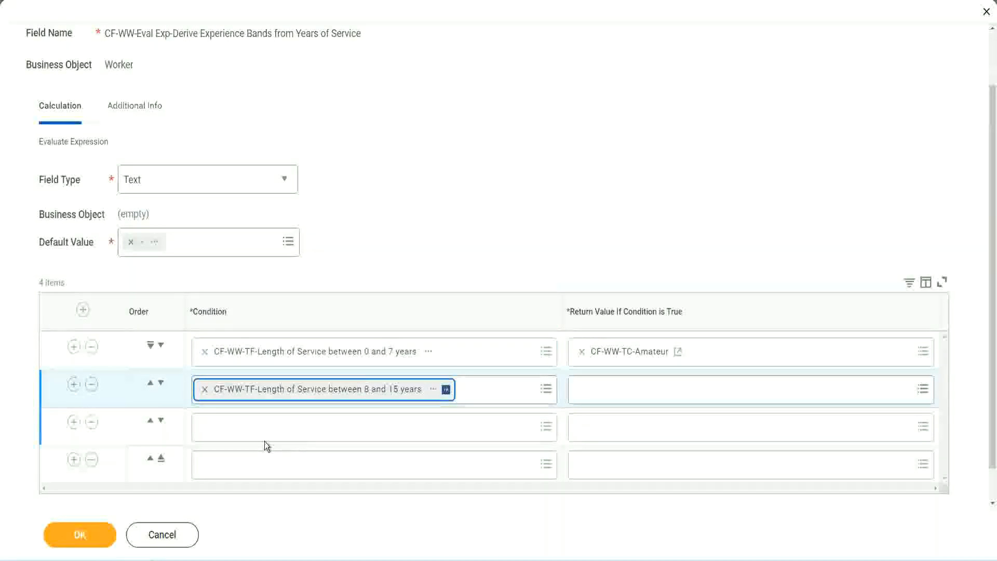
- Set the third row's condition to CF-WW-TF-Length of Service between 16 and 30 years
click(251, 426)
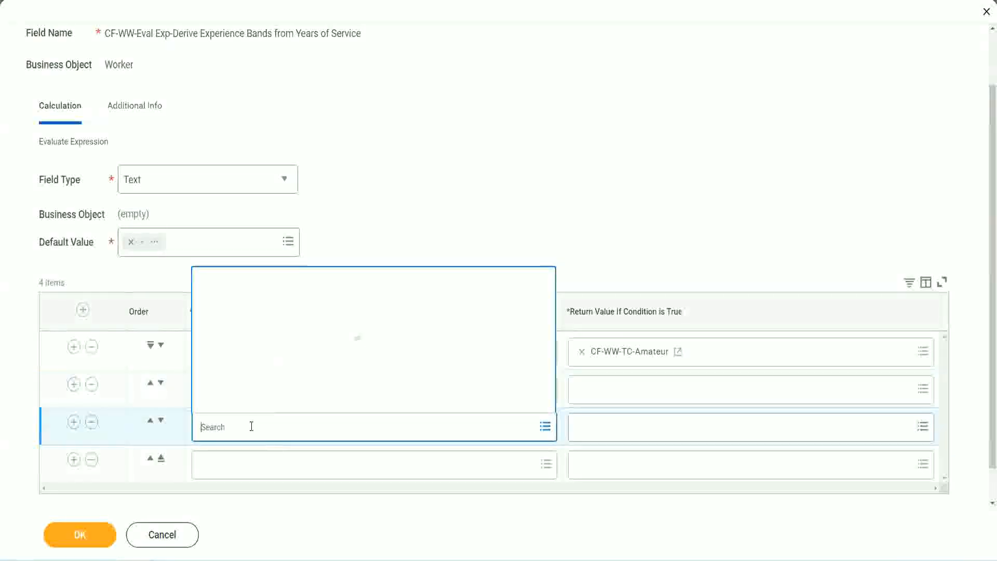
text(cf-ww-tf)
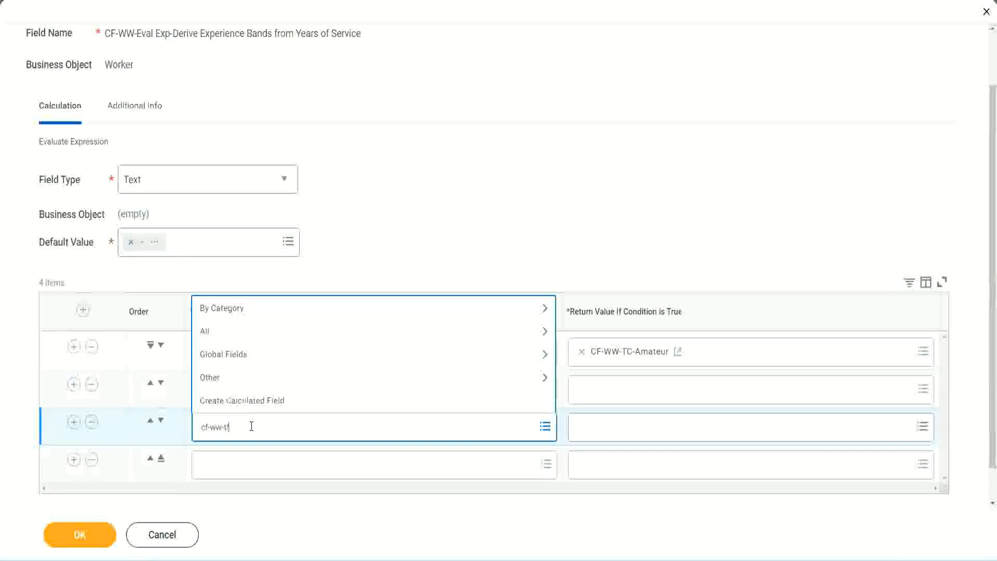
key(Return)
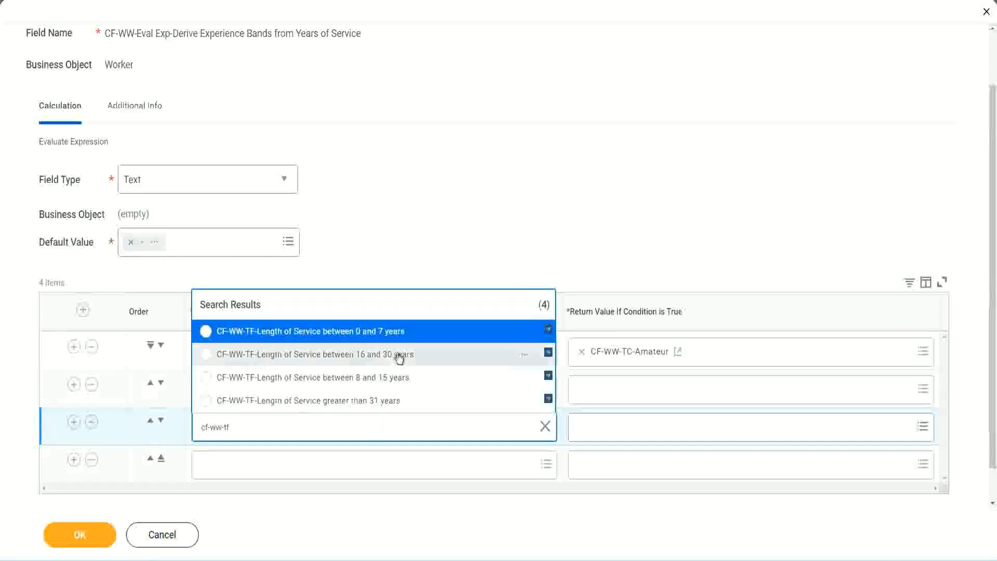
click(400, 361)
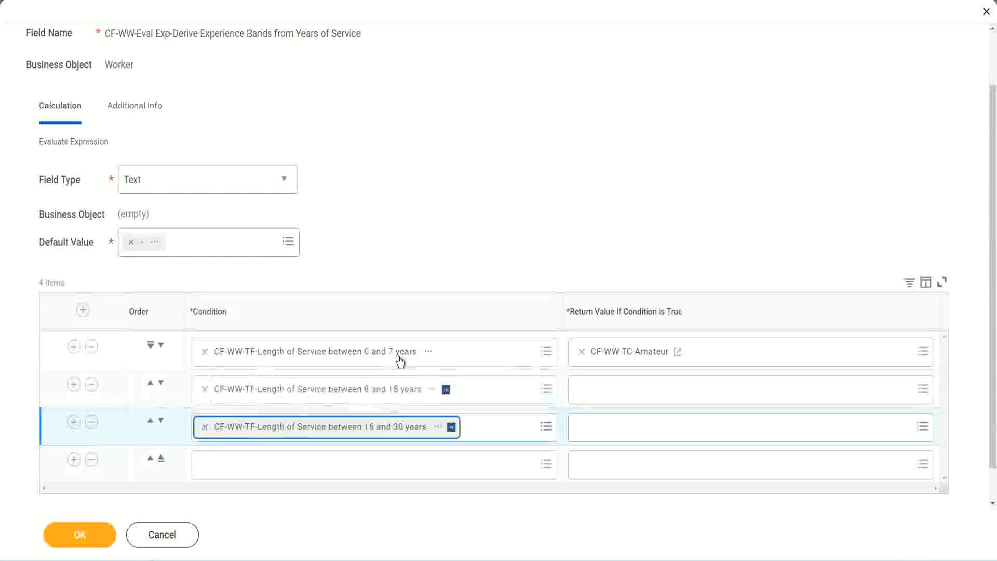
- Set the fourth row's condition to CF-WW-TF-Length of Service greater than 31 years
click(236, 466)
text(c)
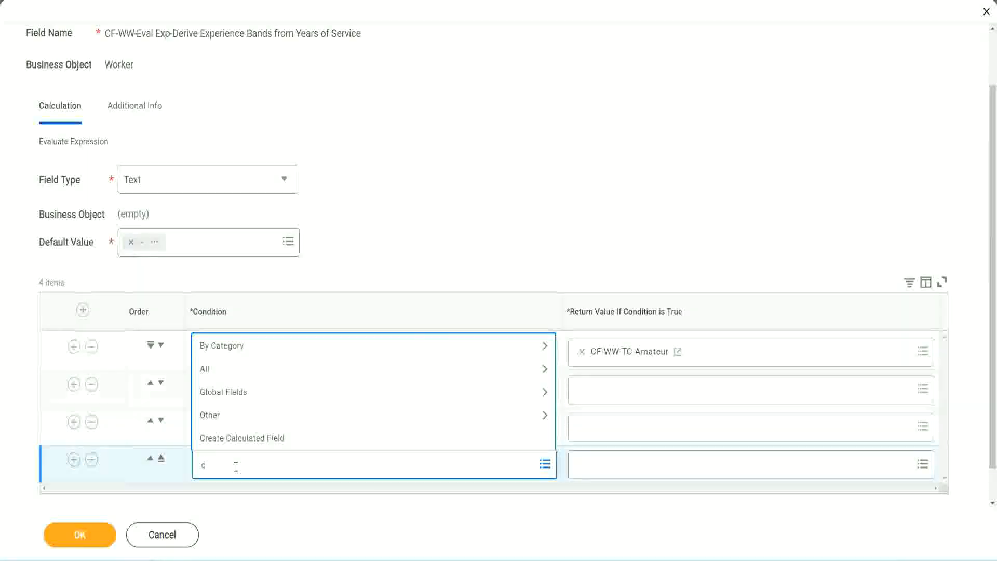
text(f-ww)
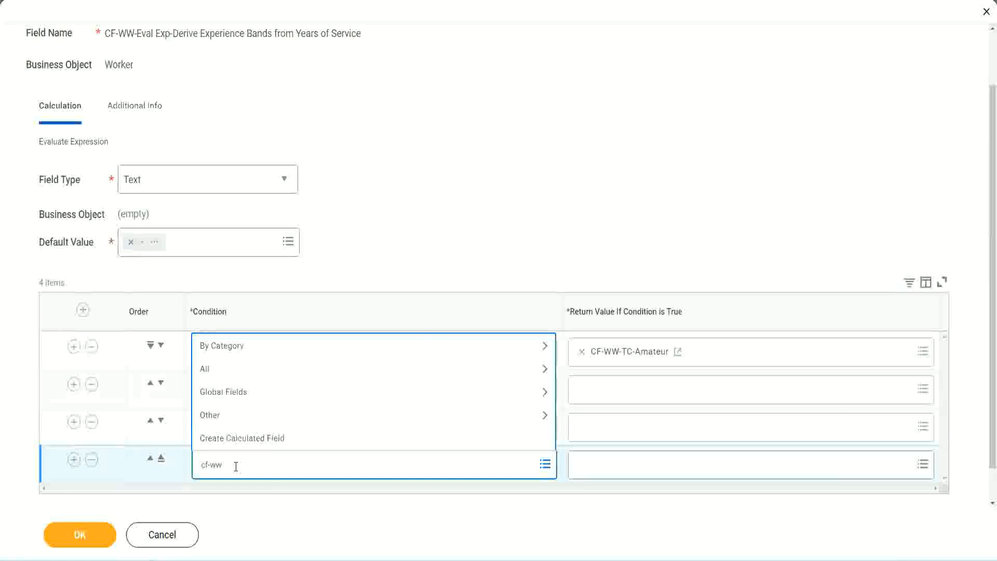
text( tf 31)
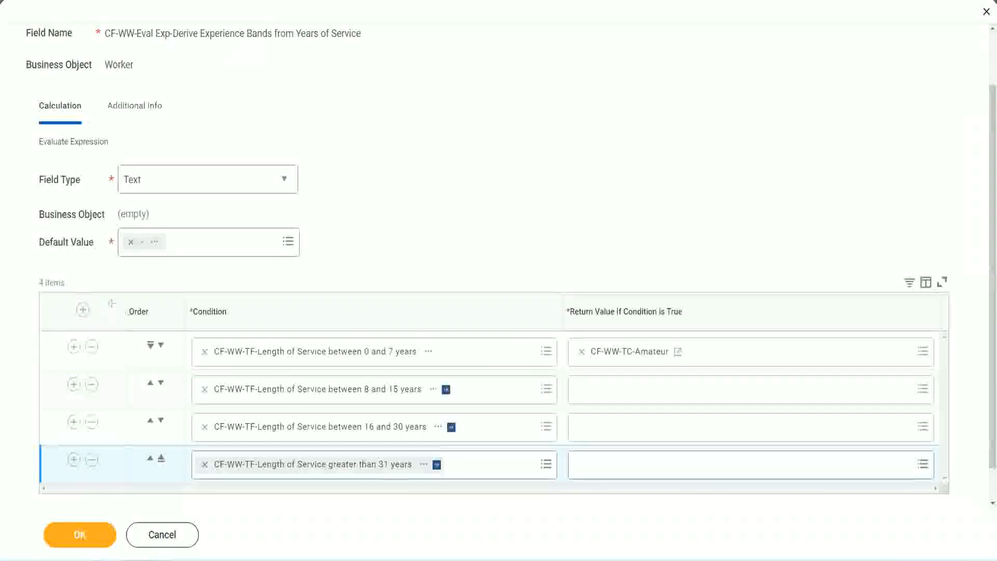
- Try reordering the conditions by moving the 8 to 15 years row above the 0 to 7 years row
drag(112, 303, 111, 410)
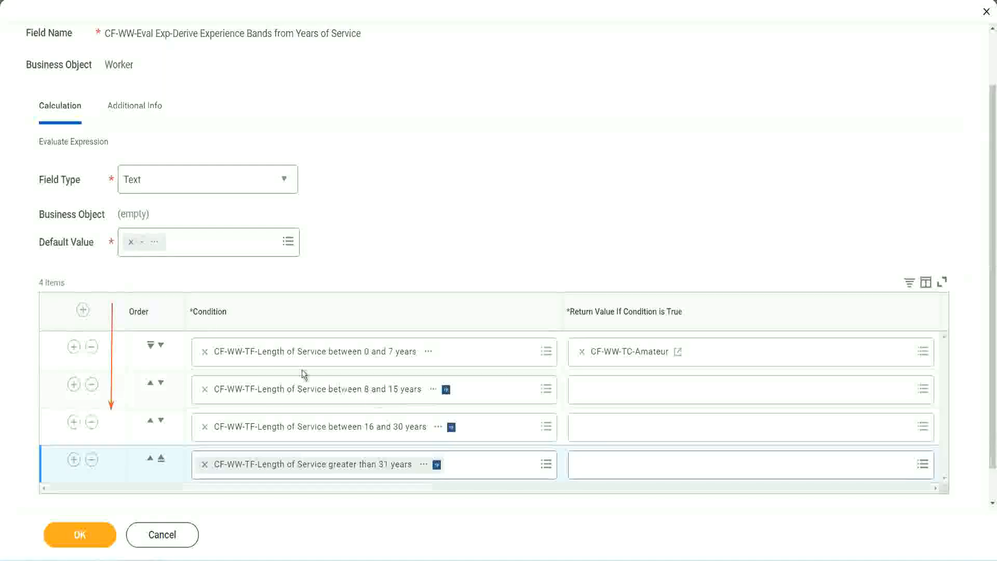
click(151, 384)
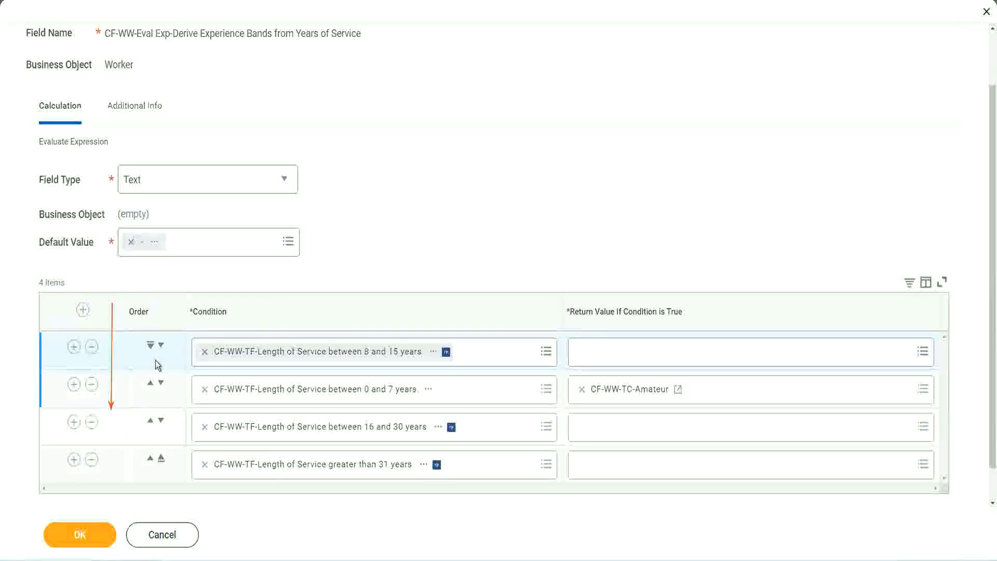
click(161, 345)
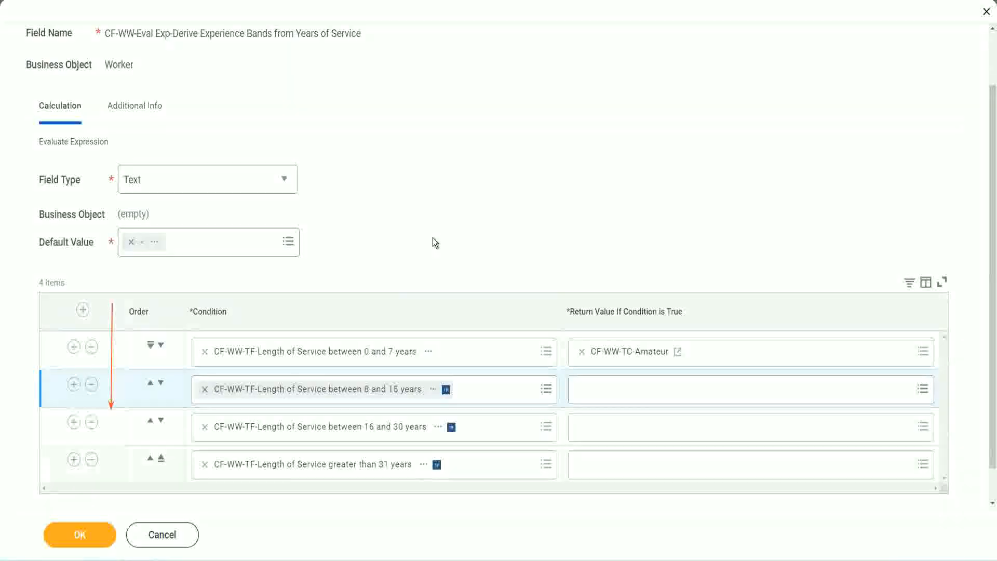
click(150, 384)
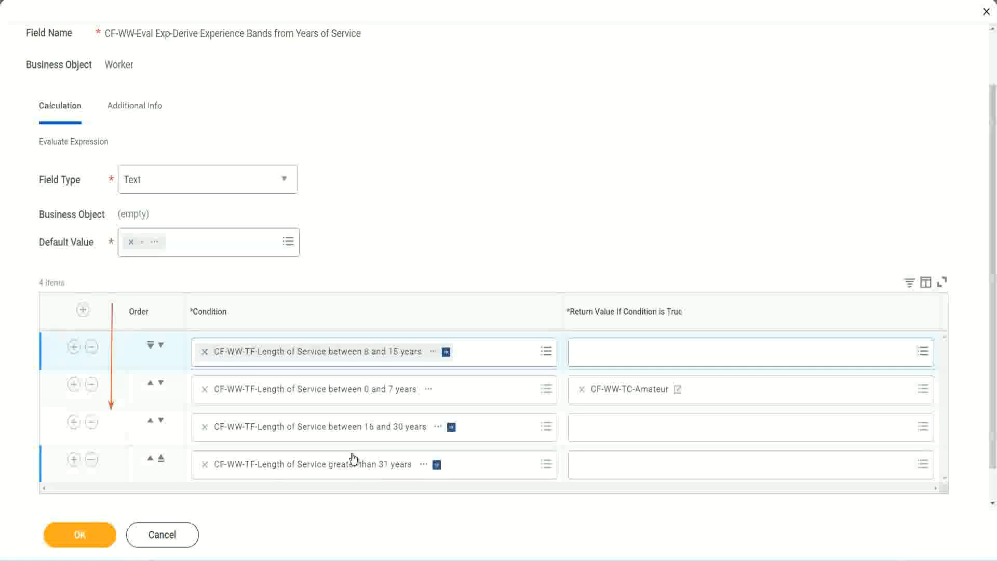
- Copy the name of the Amateur return value and start a new calculated field for the 8 to 15 years row's return value
right_click(631, 396)
click(656, 447)
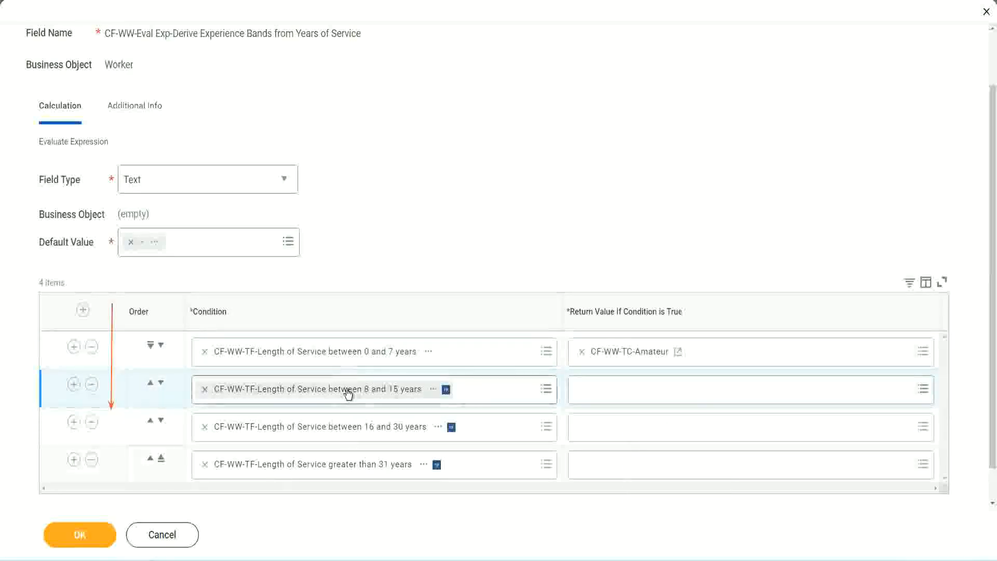
click(586, 392)
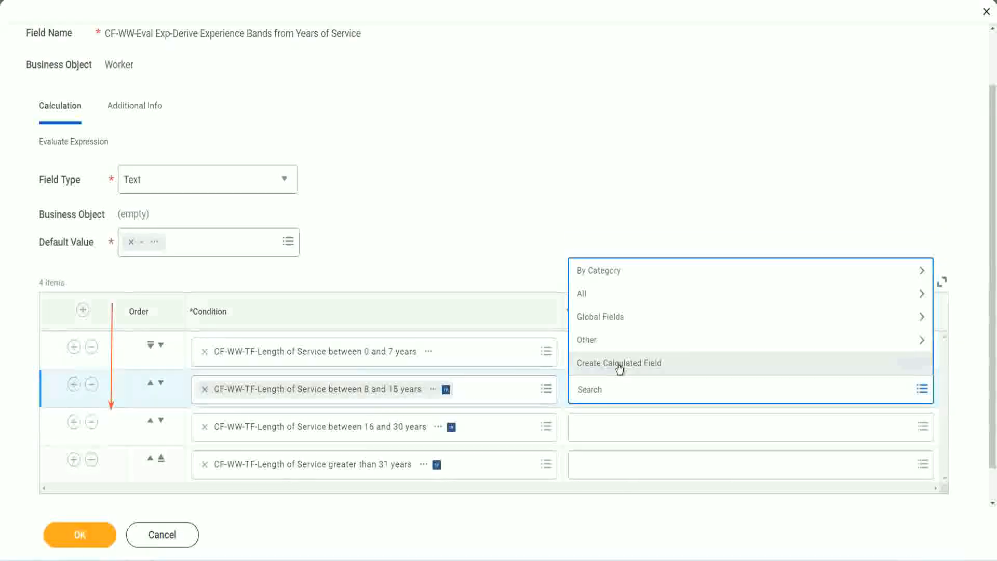
click(619, 364)
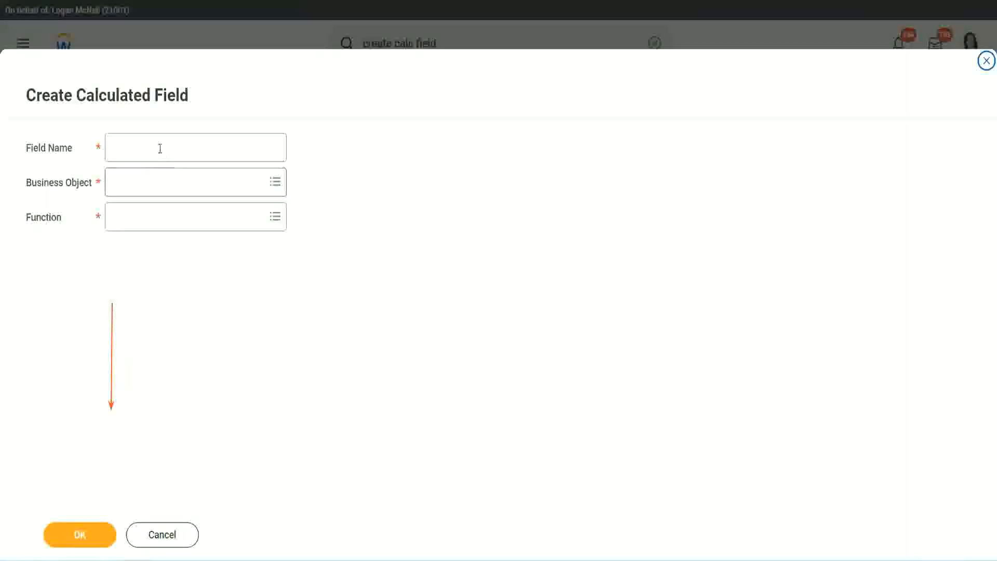
- Name the new calculated field CF-WW-TC-Experienced, with business object Global and function Text Constant
click(158, 147)
key(ctrl+v)
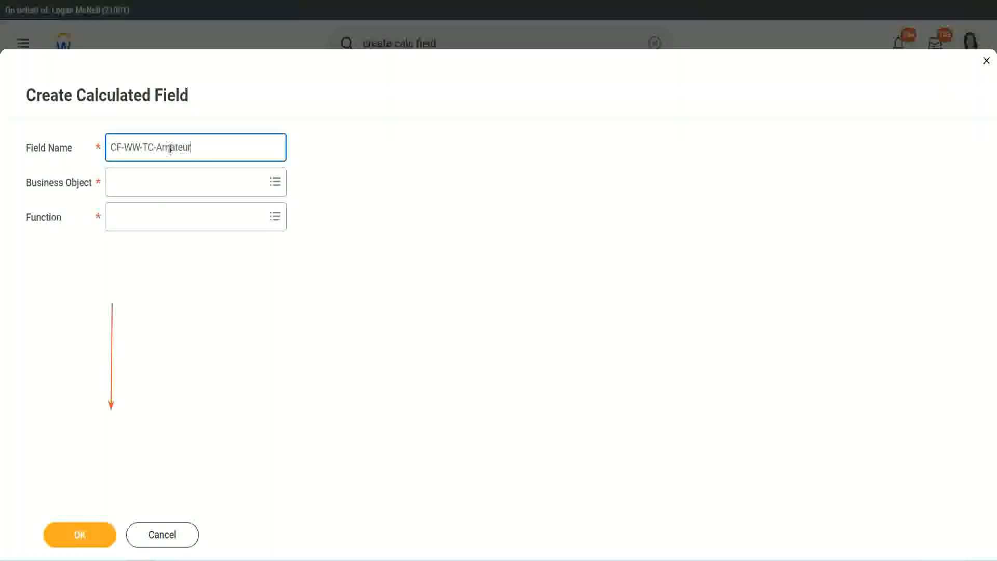
double_click(170, 149)
text(Expe)
text(rienced)
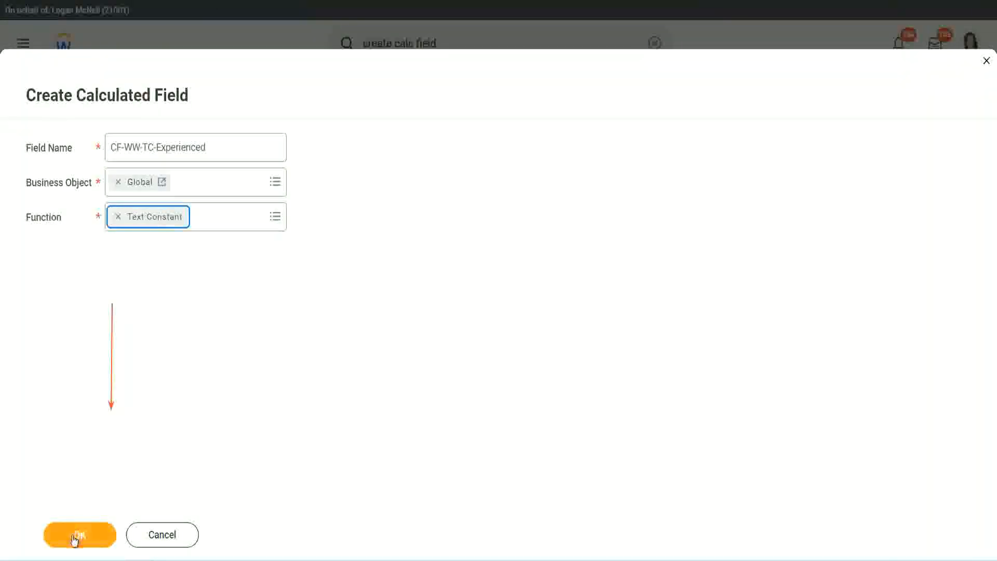
- Continue to the field's definition, enter Experienced as the text constant and save it as the second row's return value
click(78, 535)
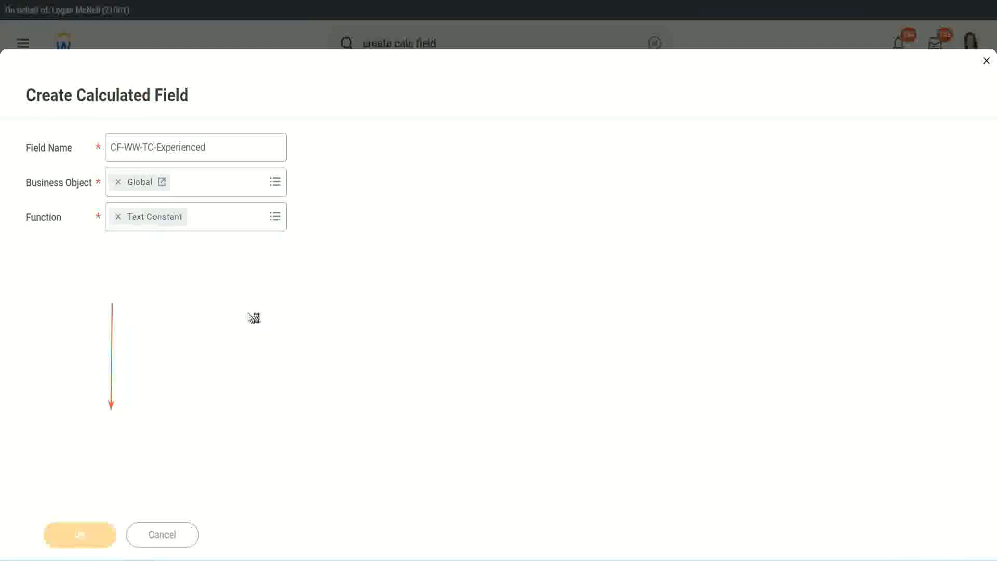
click(154, 291)
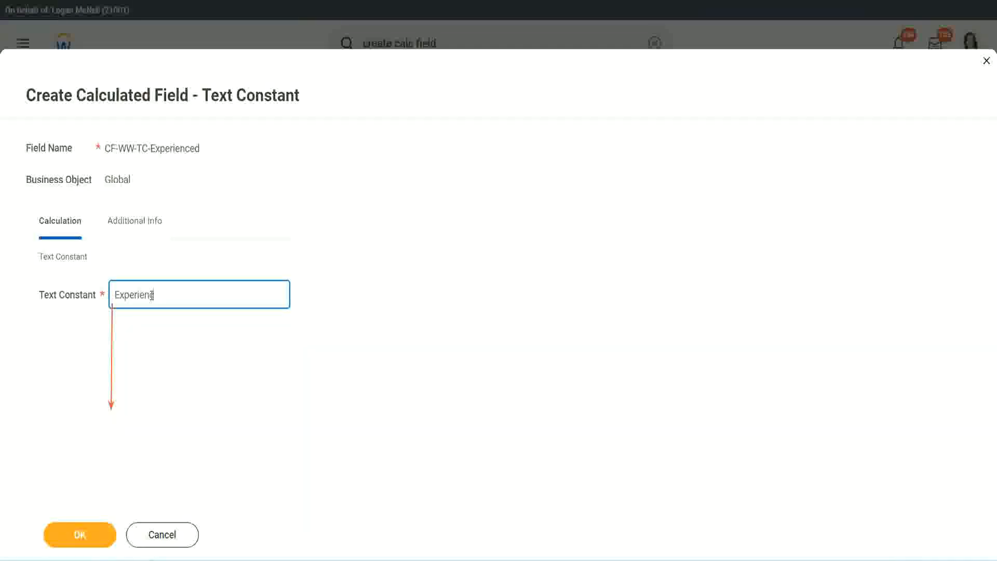
click(83, 533)
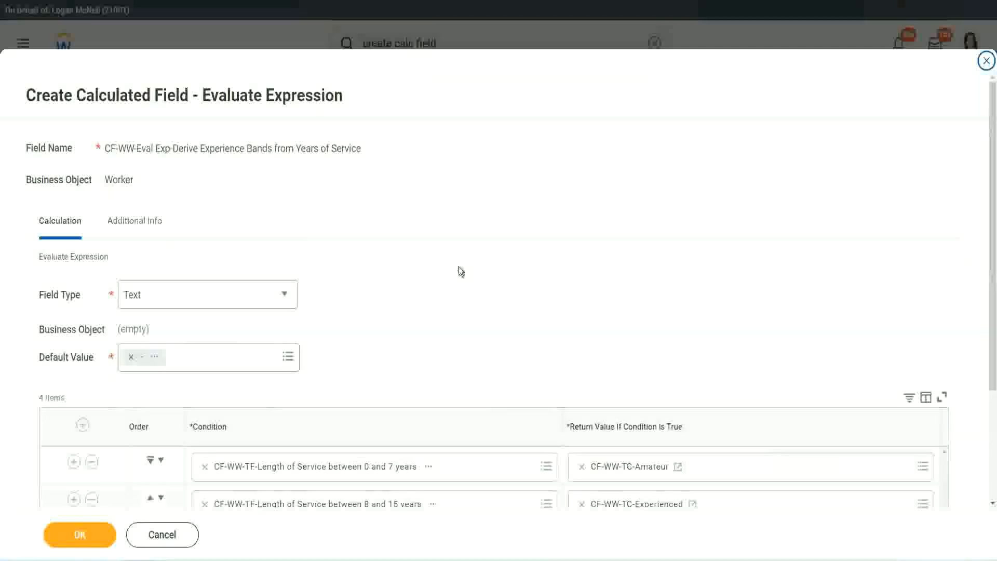
- Start a new calculated field for the 16 to 30 years row's return value and paste CF-WW-TC-Amateur as its name
scroll(459, 266, down, 2)
scroll(460, 270, down, 1)
click(621, 392)
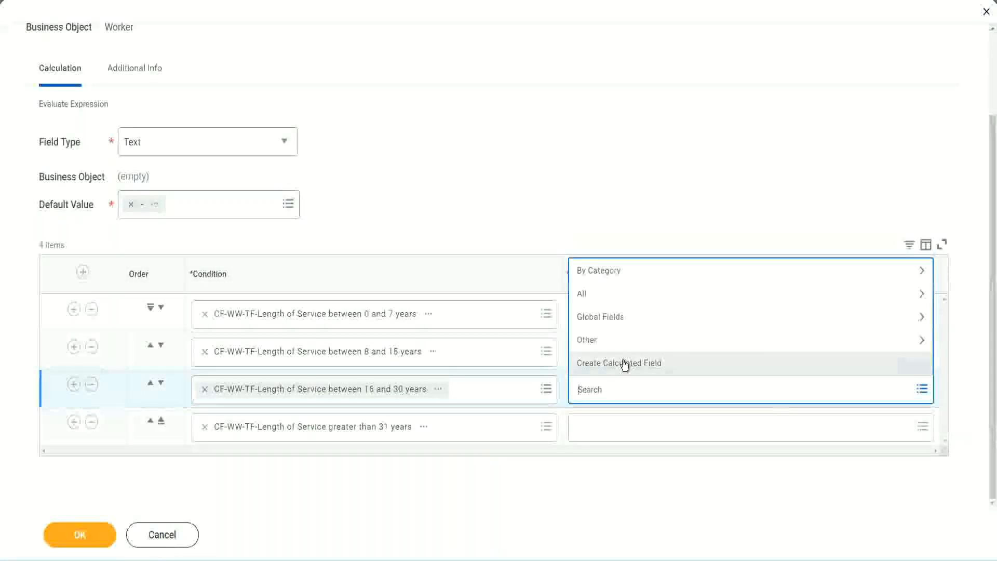
click(625, 363)
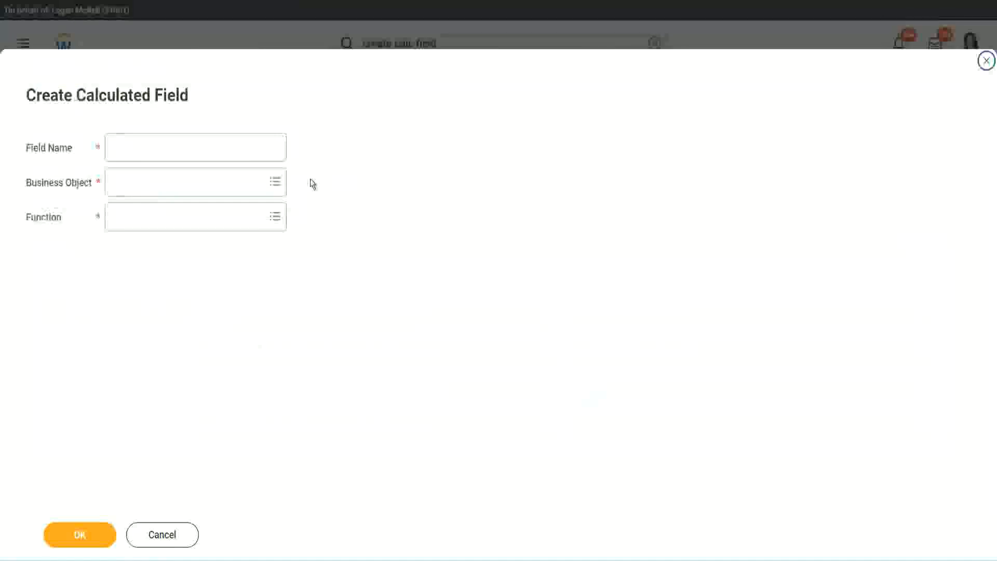
click(211, 147)
key(ctrl+v)
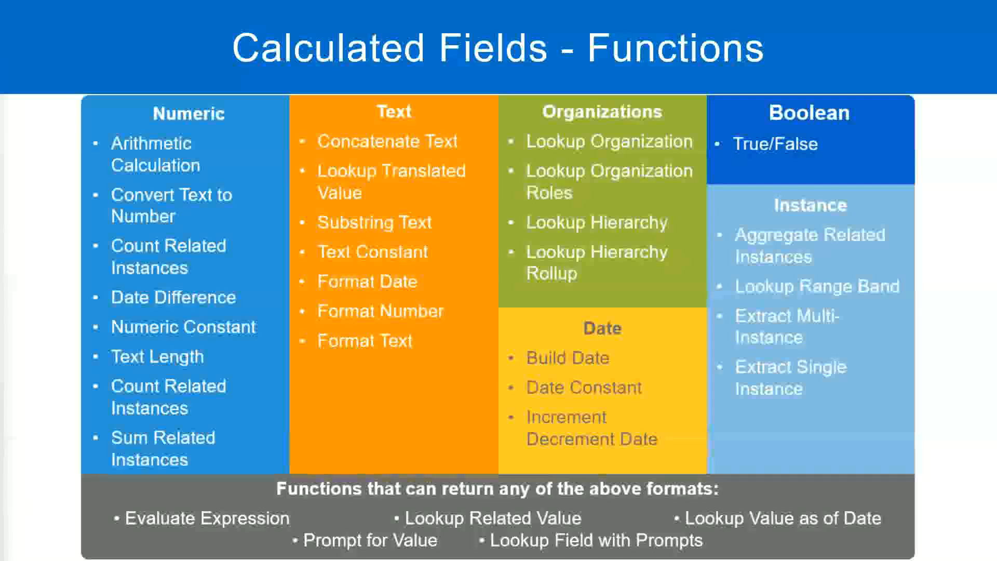
key(alt+Tab)
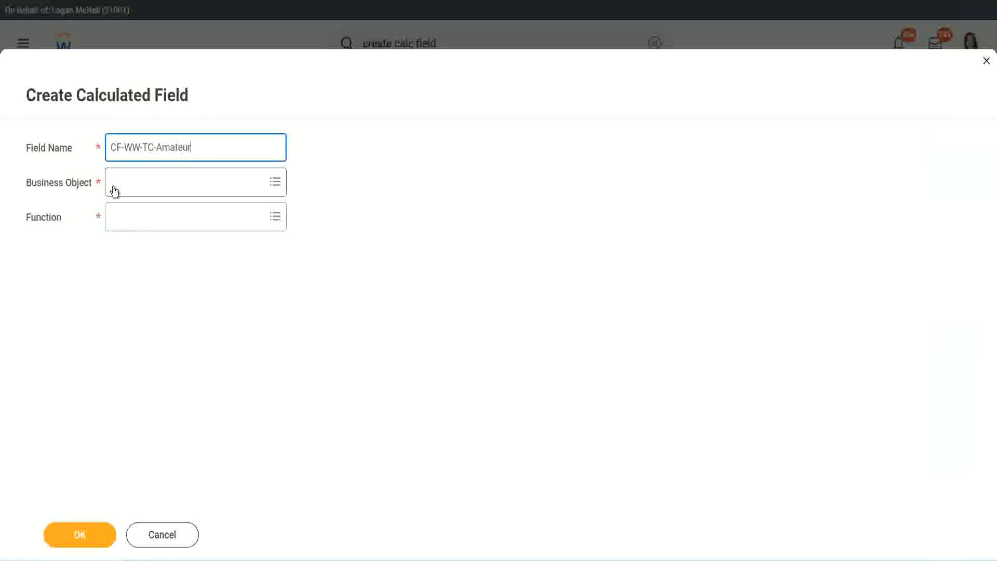
- Set the business object of the third row's new calculated field to Global
click(114, 183)
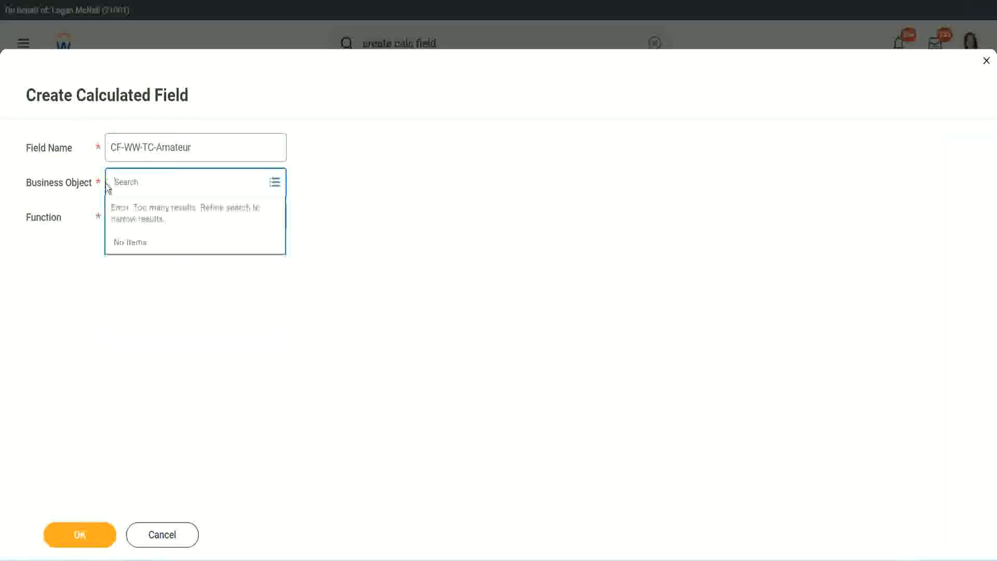
text(global)
key(Return)
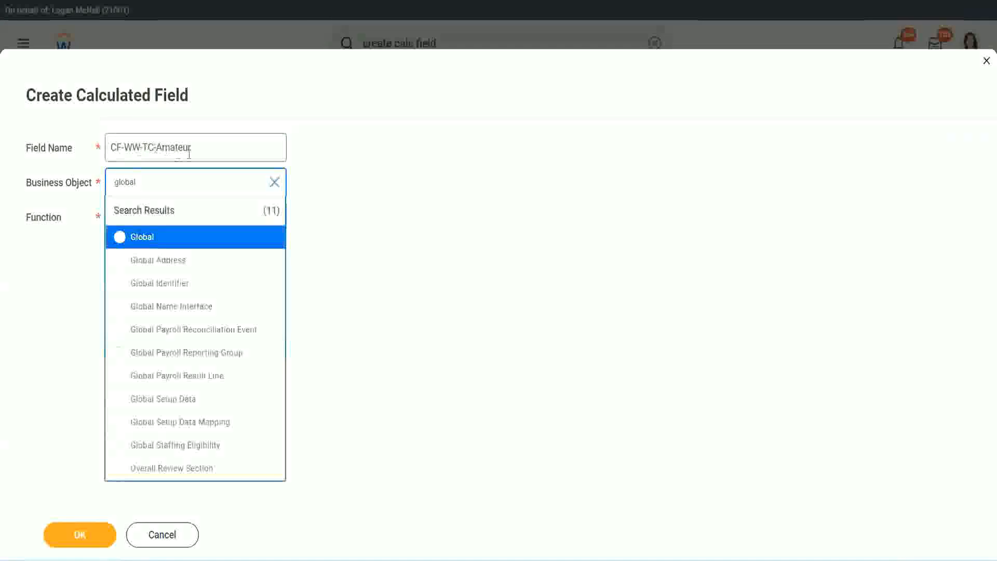
click(140, 242)
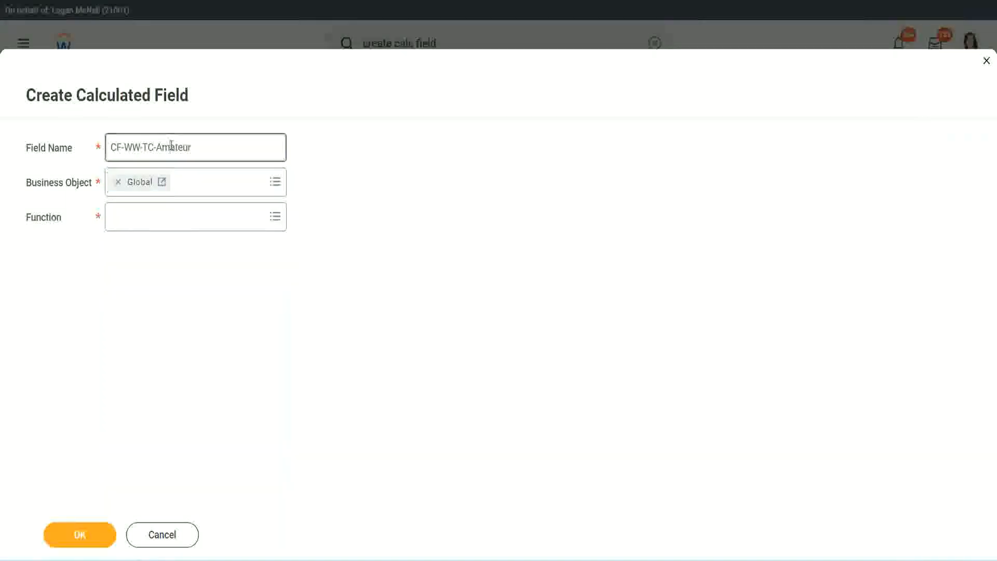
- Change the new calculated field's name to CF-WW-TC-Senior, set its function to Text Constant and continue to its definition
double_click(183, 147)
text(Senior)
click(160, 226)
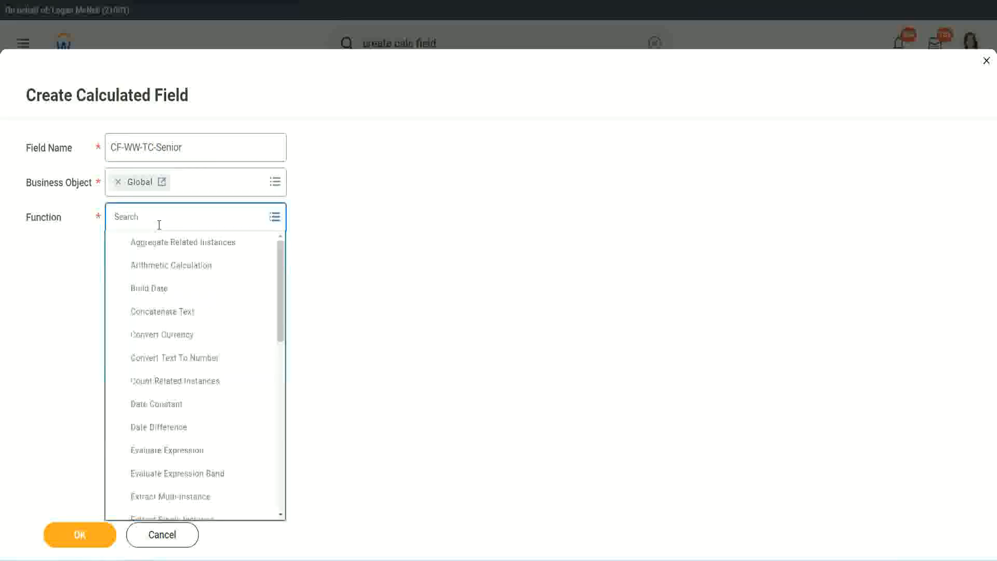
text(tc)
click(157, 265)
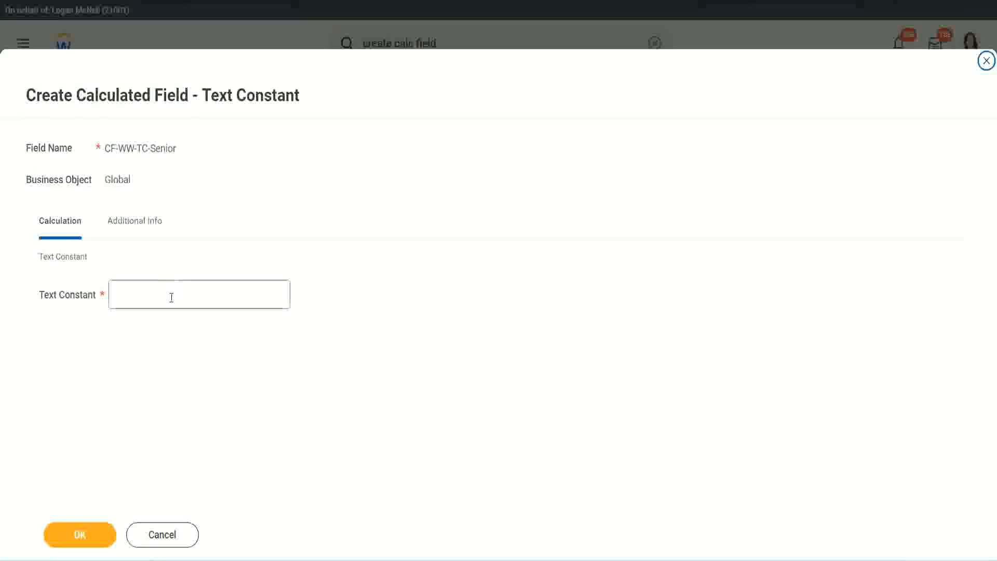
- Enter Senior as the text constant and save the field as the 16 to 30 years row's return value
click(168, 292)
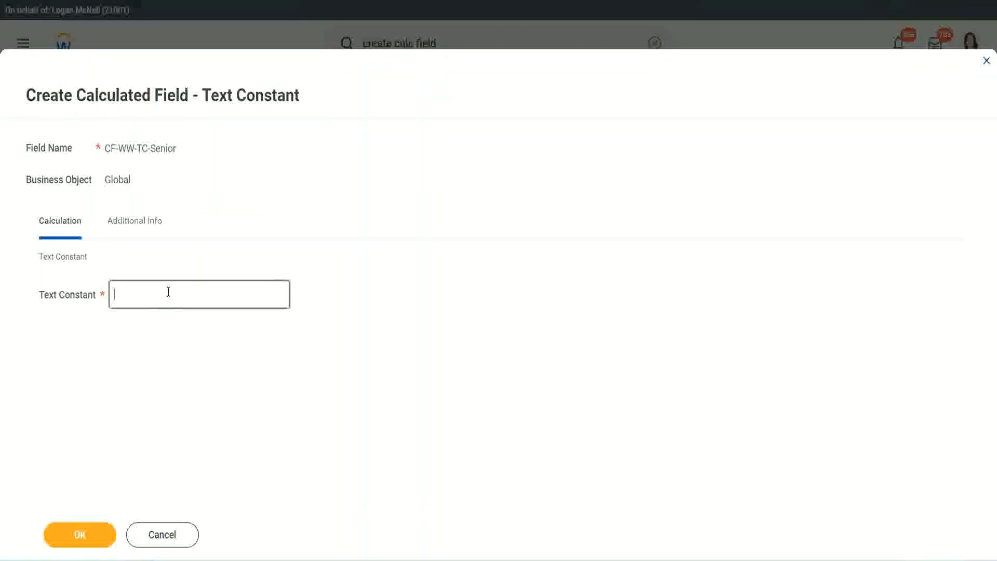
text(Senior)
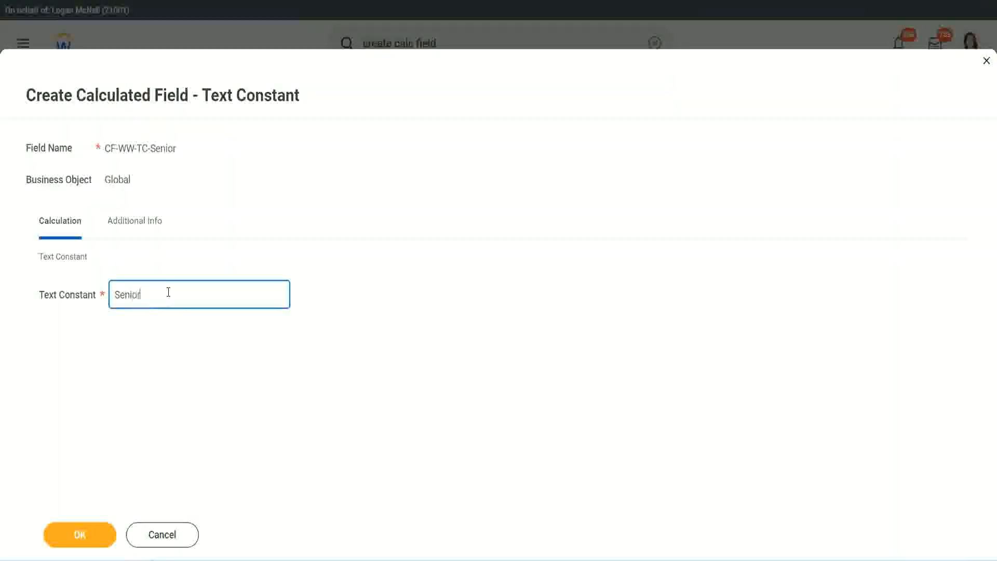
click(99, 543)
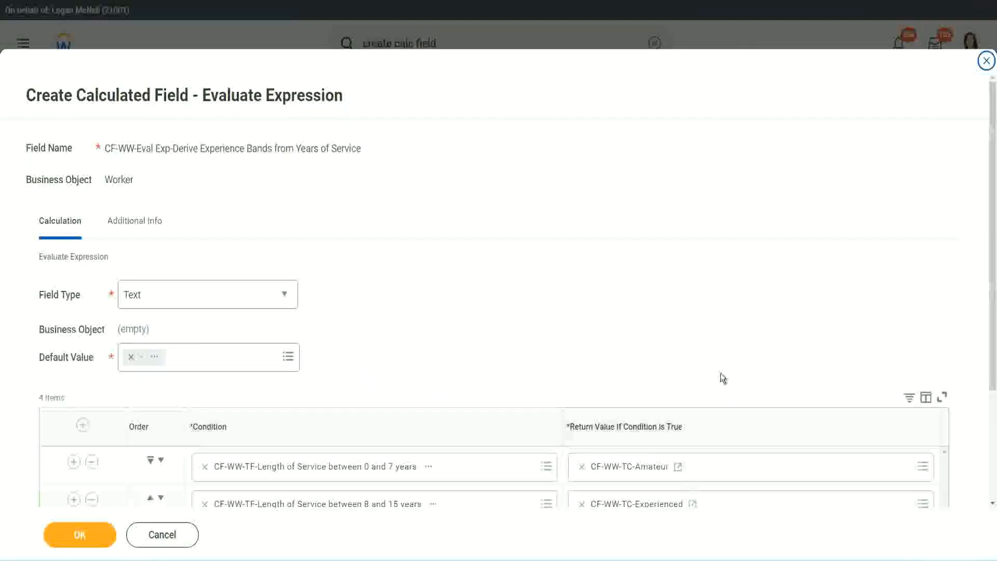
- Copy the name CF-WW-TC-Senior and start a new calculated field for the greater than 31 years row's return value
scroll(719, 379, down, 3)
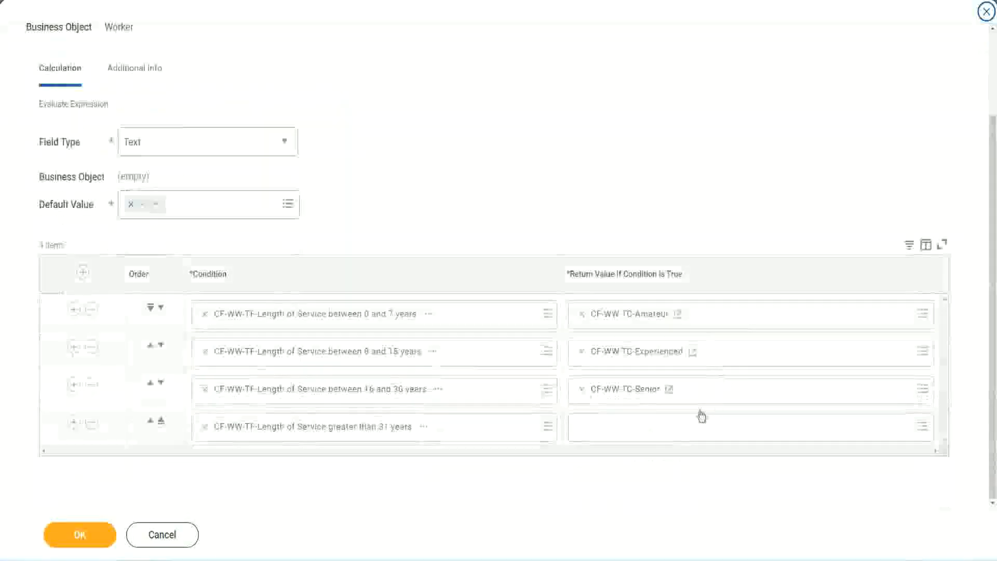
right_click(608, 394)
click(629, 446)
click(607, 433)
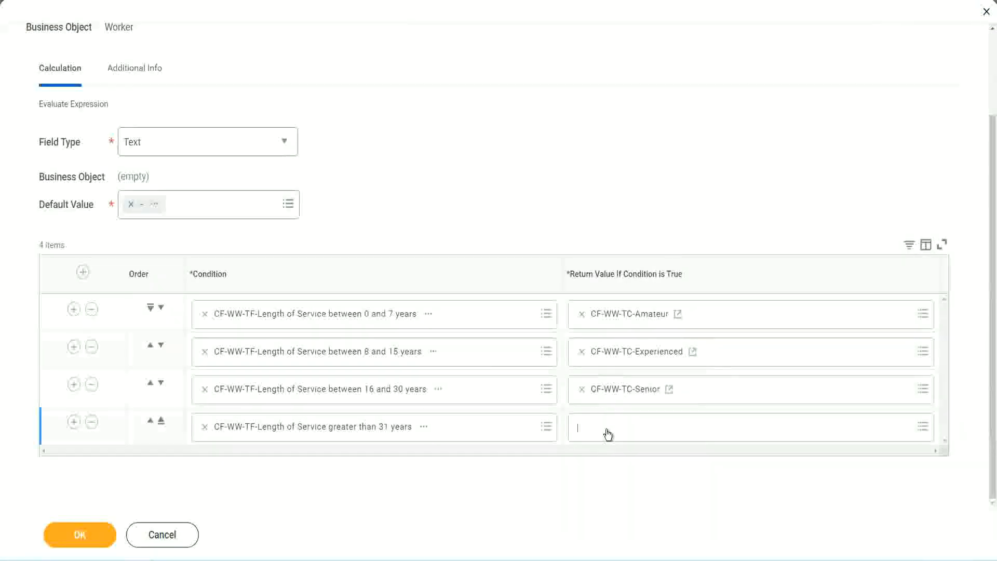
click(619, 404)
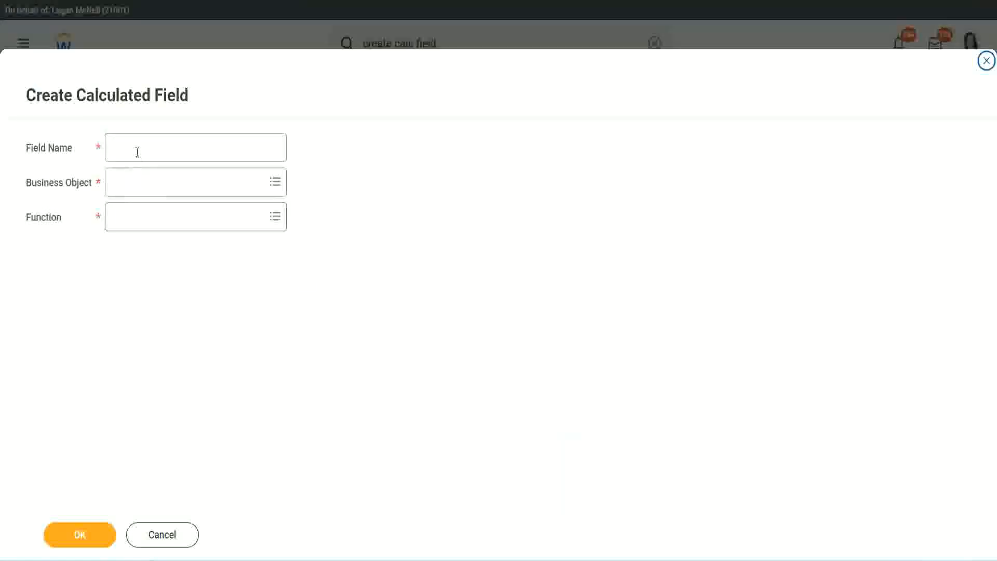
- Paste the copied name into the new calculated field and change it to CF-WW-TC-Legend
click(138, 150)
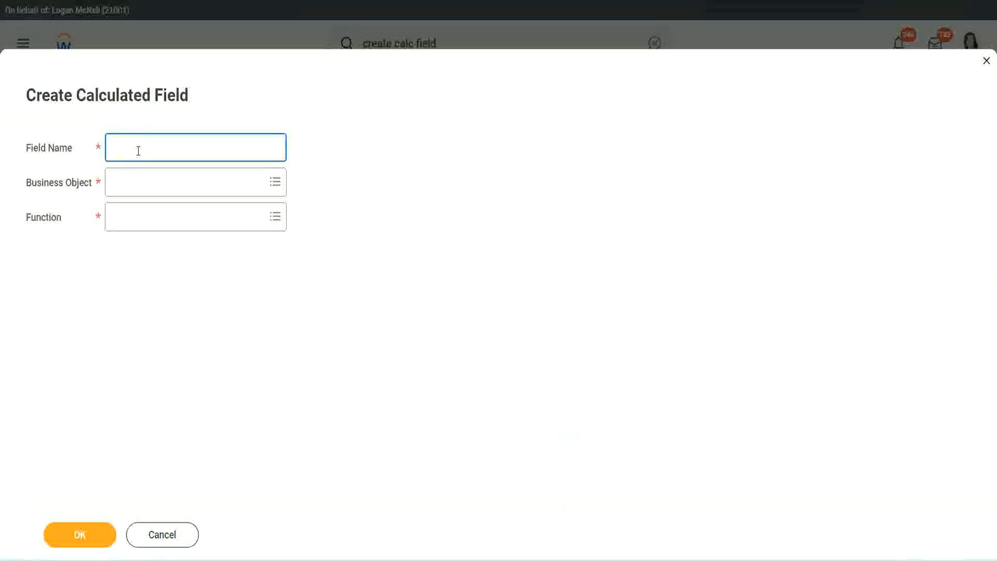
key(ctrl+v)
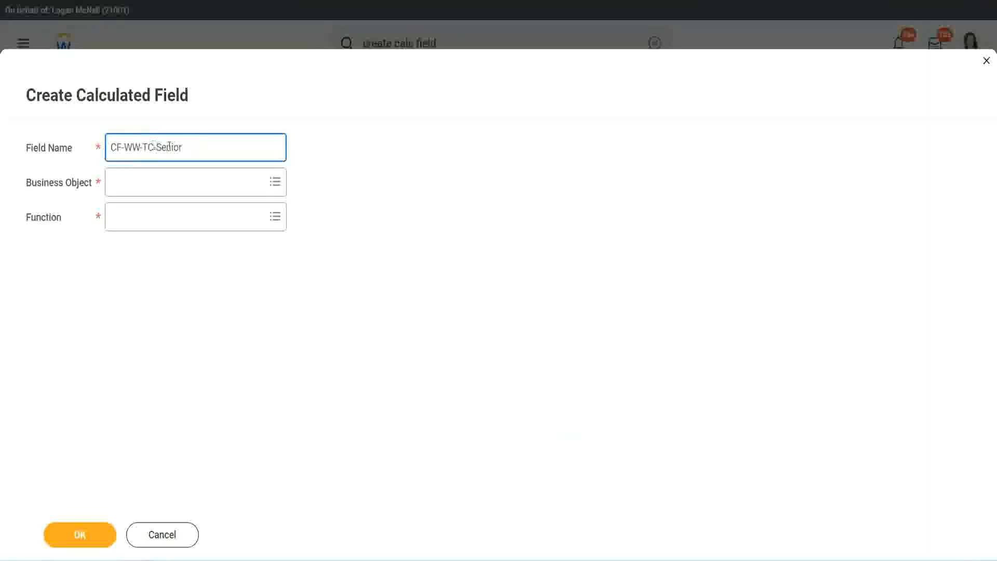
key(ctrl+shift+Left)
text(Le)
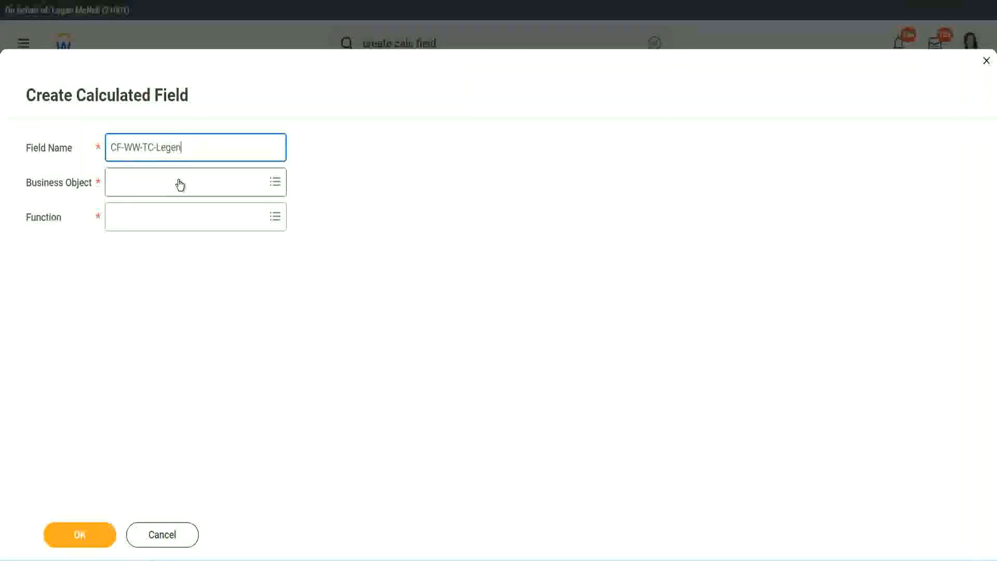
- Set the fourth row's calculated field to business object Global and function Text Constant, and continue to its definition
click(140, 190)
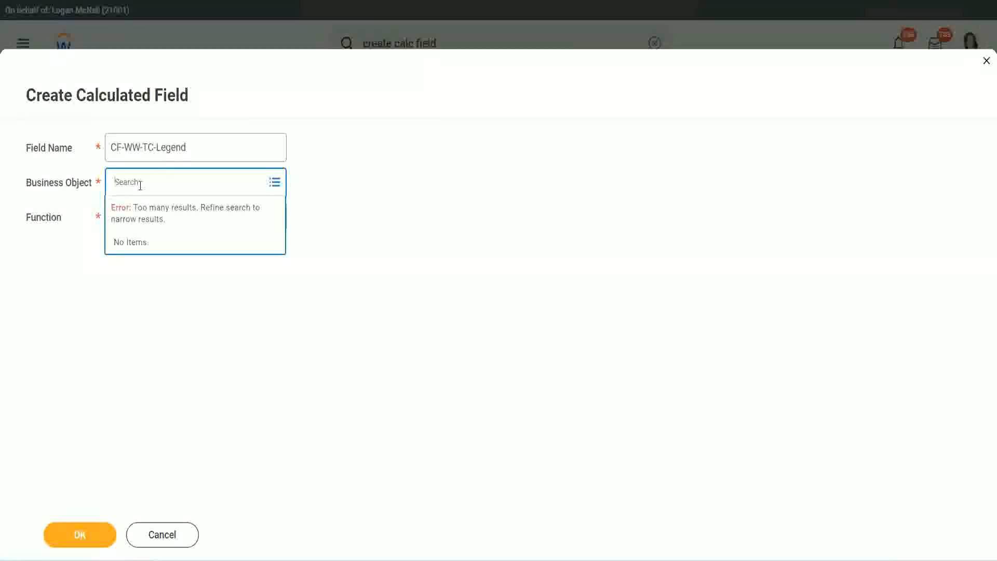
text(Global)
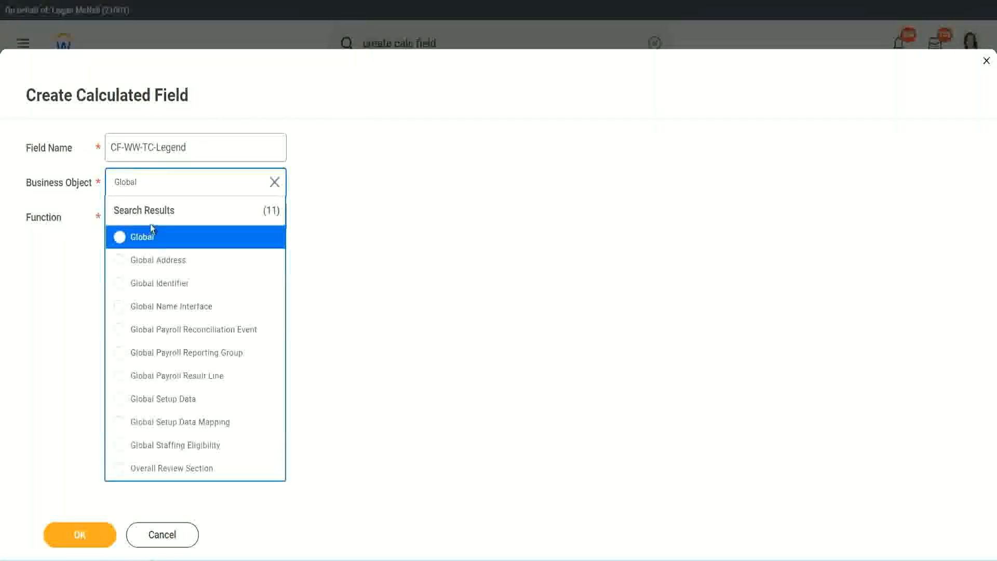
click(149, 239)
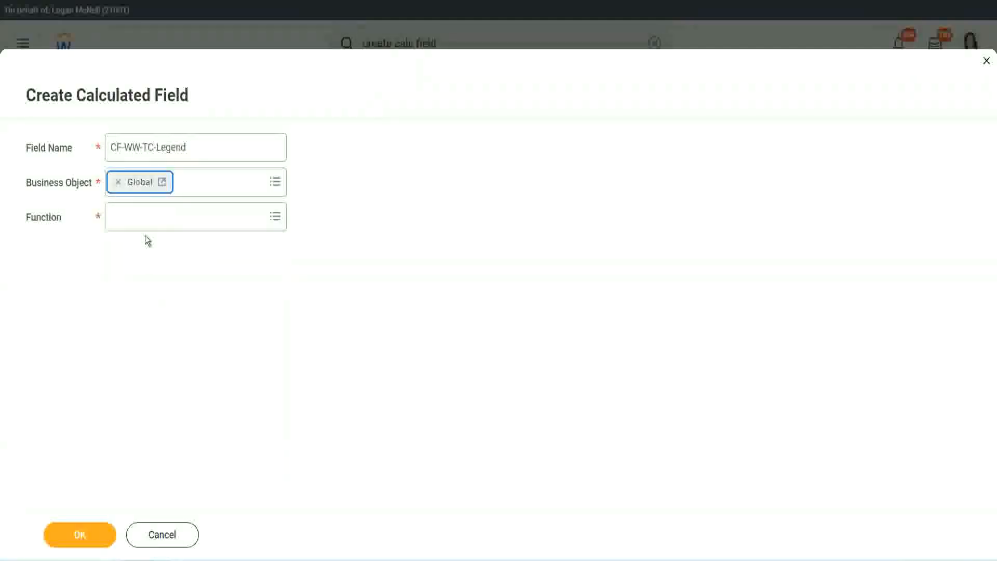
click(143, 215)
text(tc)
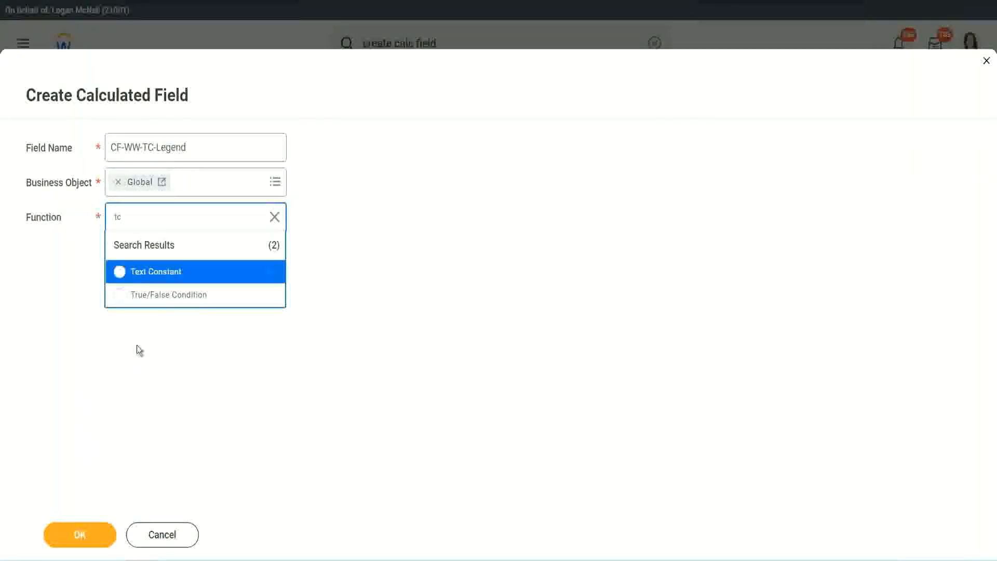
click(193, 273)
click(74, 535)
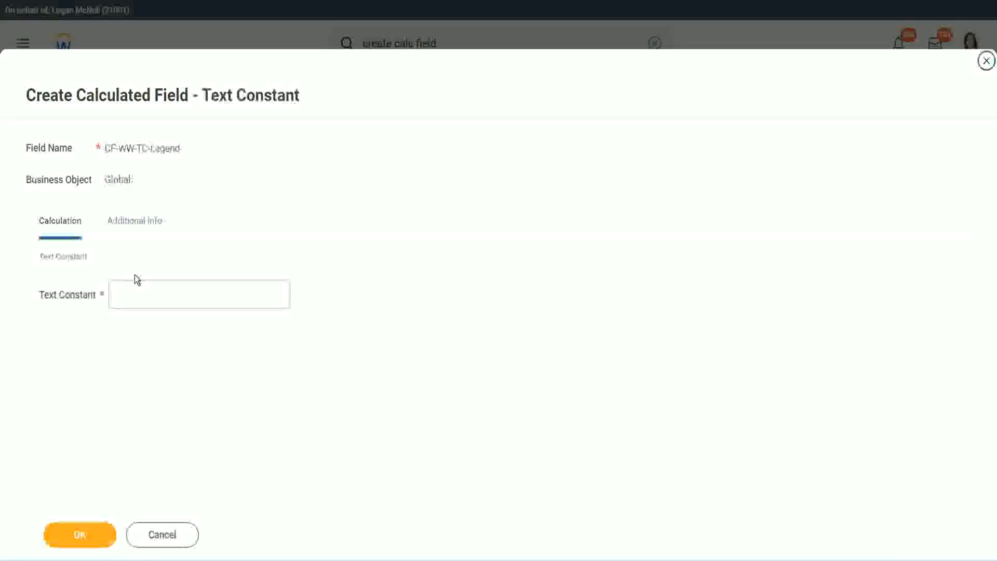
- Enter Legend as the text constant and save the field as the greater than 31 years row's return value
click(129, 296)
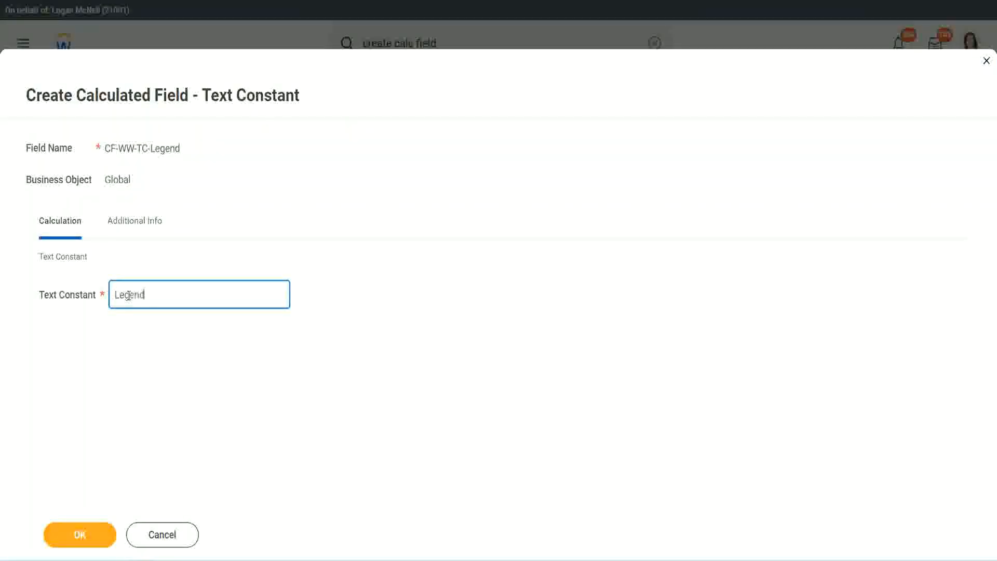
text(Legend)
click(83, 535)
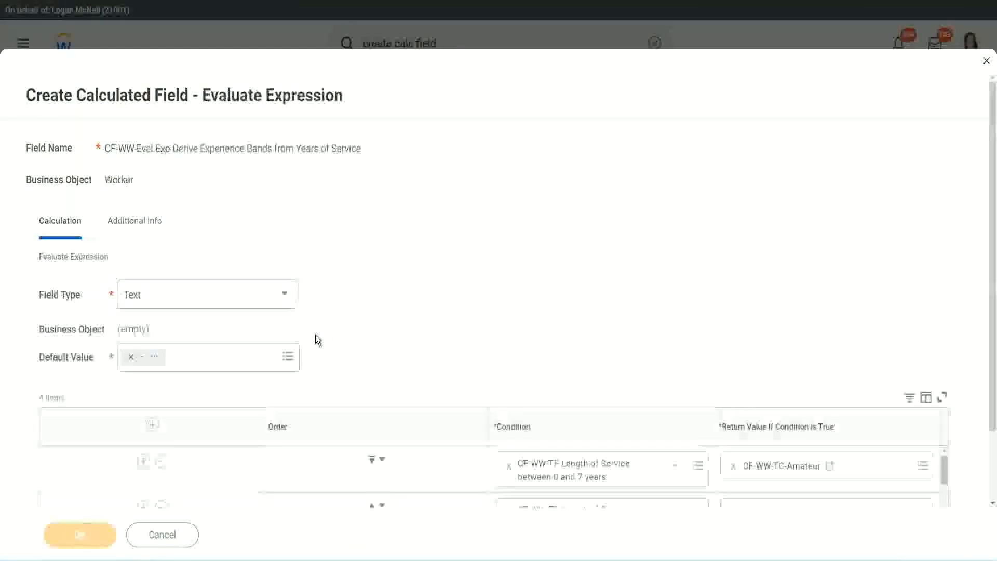
- Review the Evaluate Expression's default value, conditions and return values, and save the calculated field
scroll(527, 278, down, 3)
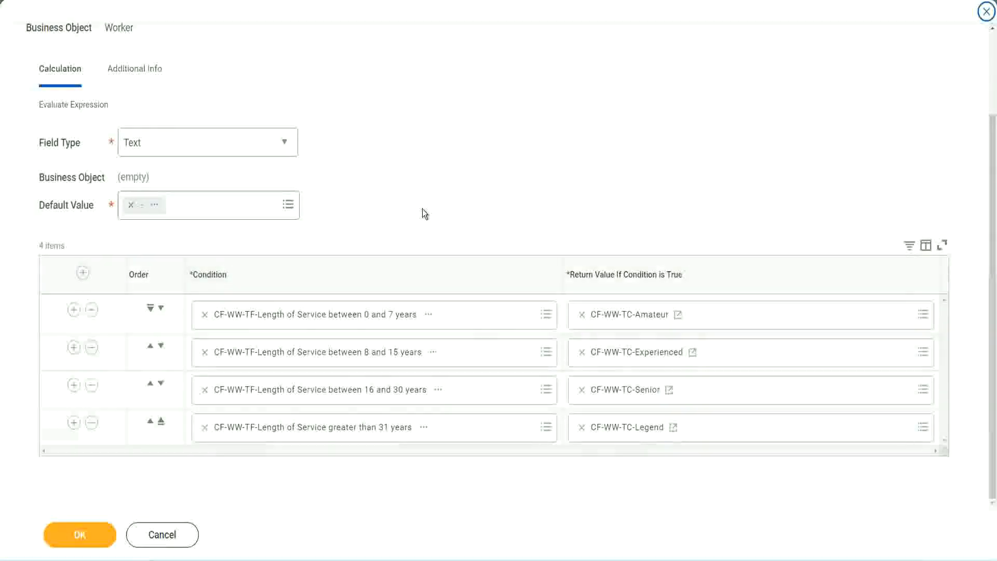
scroll(423, 214, up, 3)
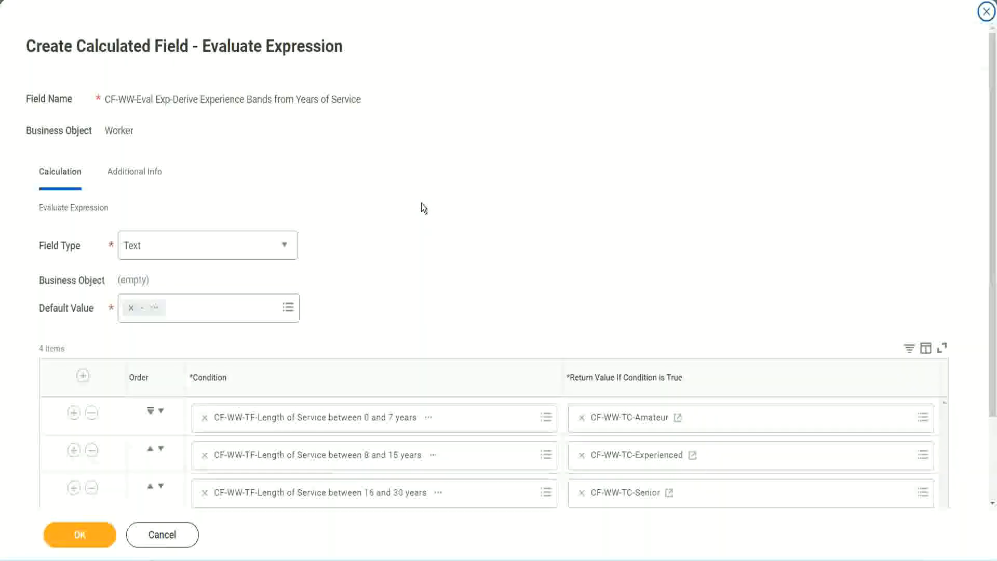
scroll(422, 207, down, 2)
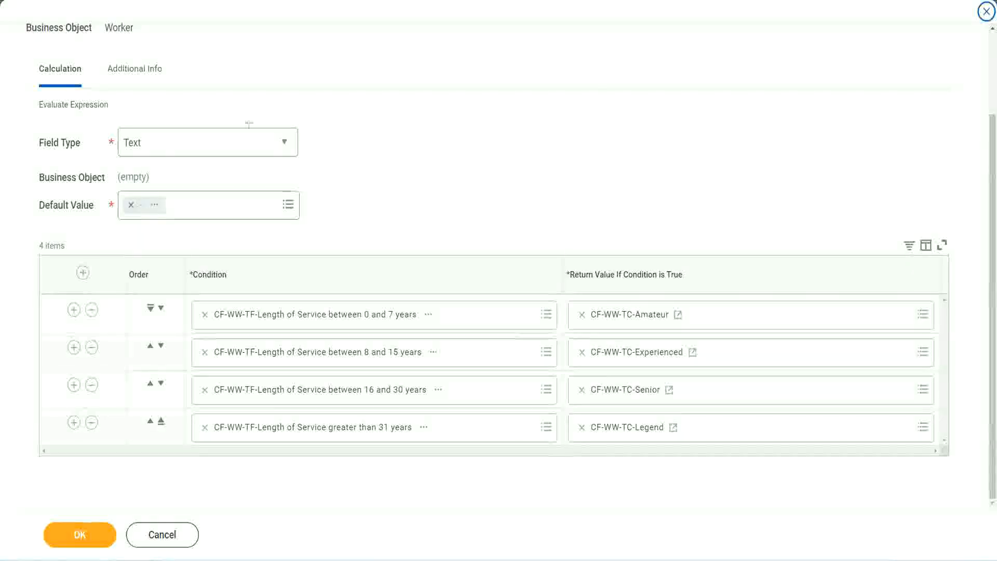
drag(639, 147, 646, 250)
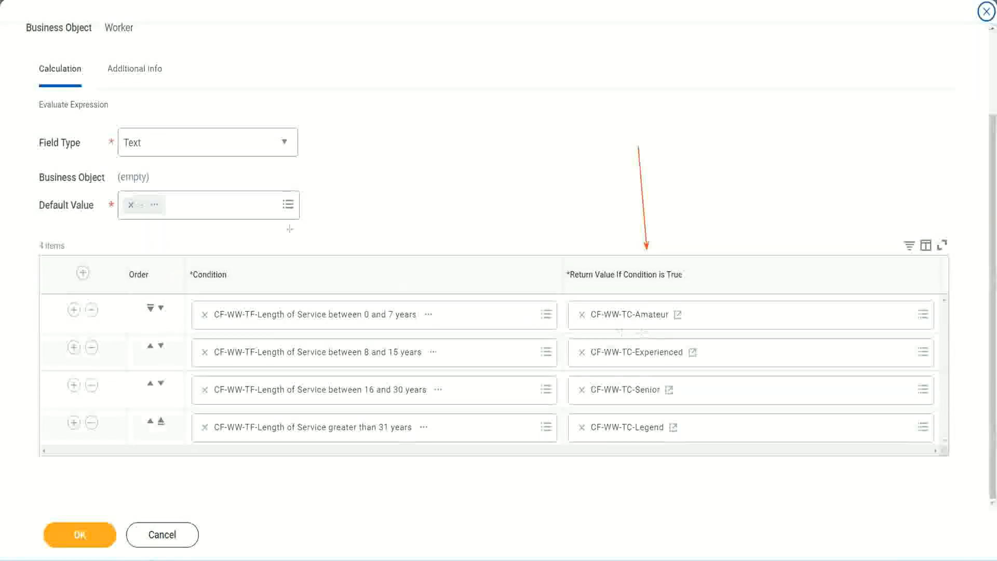
drag(124, 89, 127, 124)
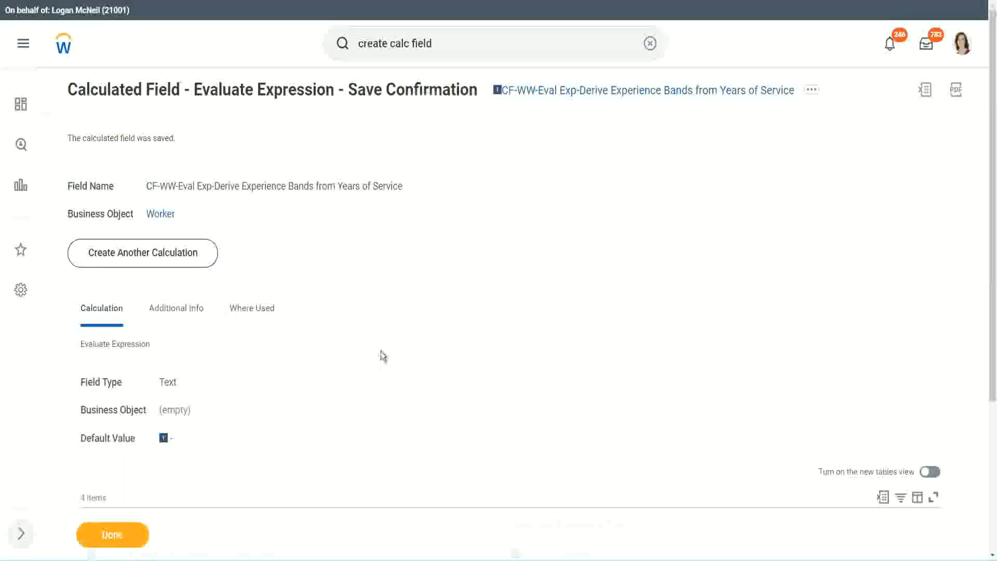
- Check the saved calculated field's conditions and return values, and copy its name from the confirmation page
scroll(381, 352, down, 4)
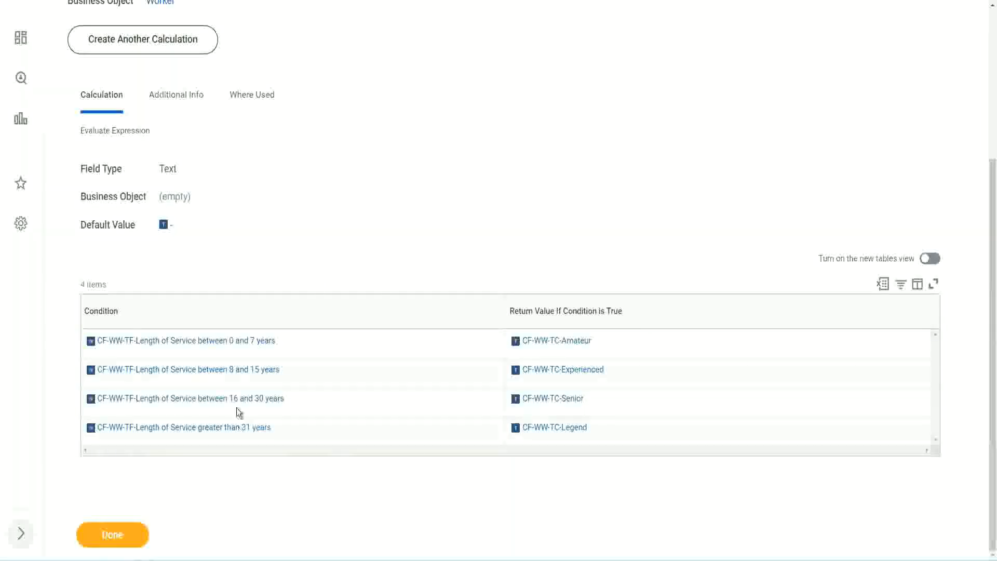
scroll(482, 165, up, 4)
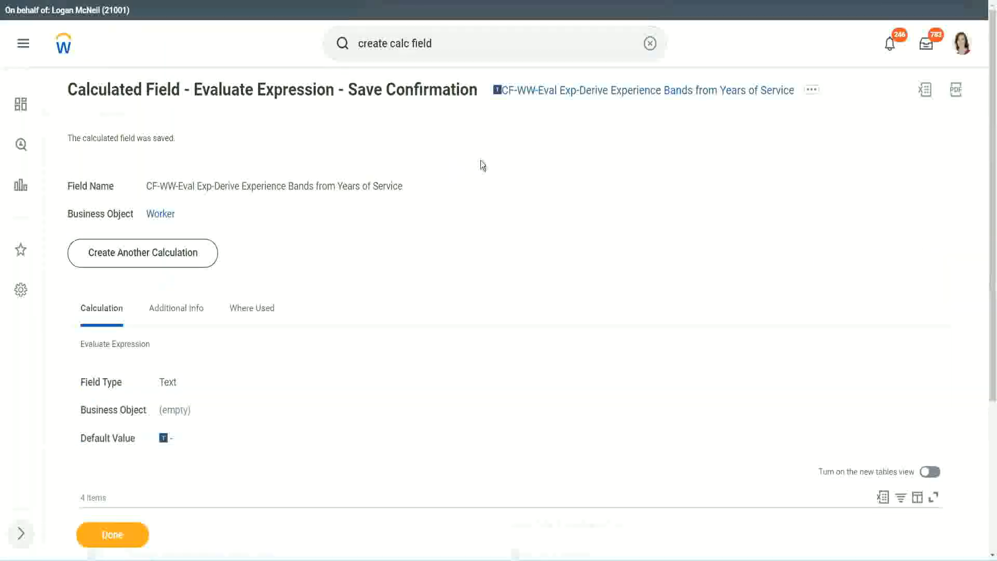
right_click(585, 96)
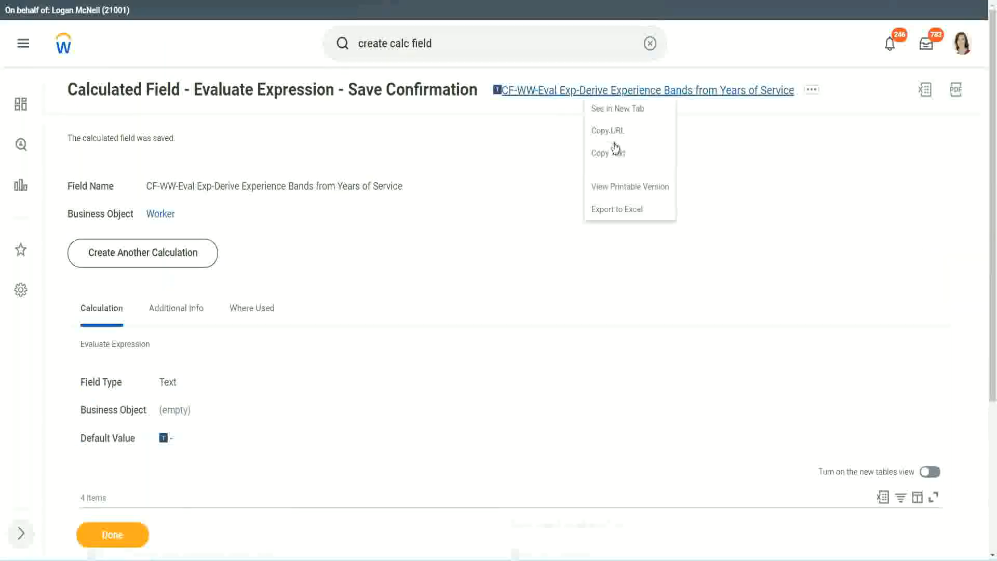
click(613, 159)
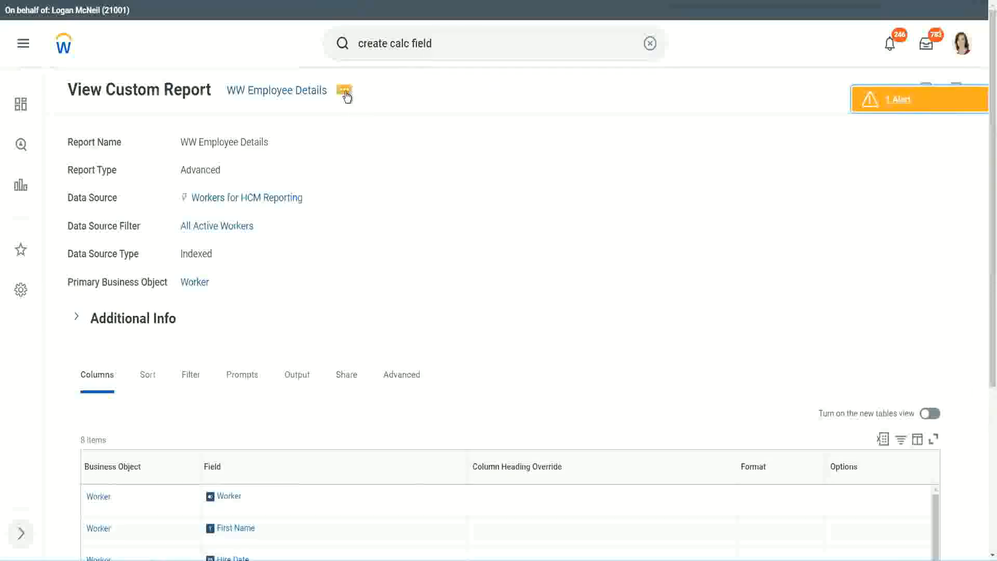
- Open the custom report WW Employee Details for editing
click(346, 97)
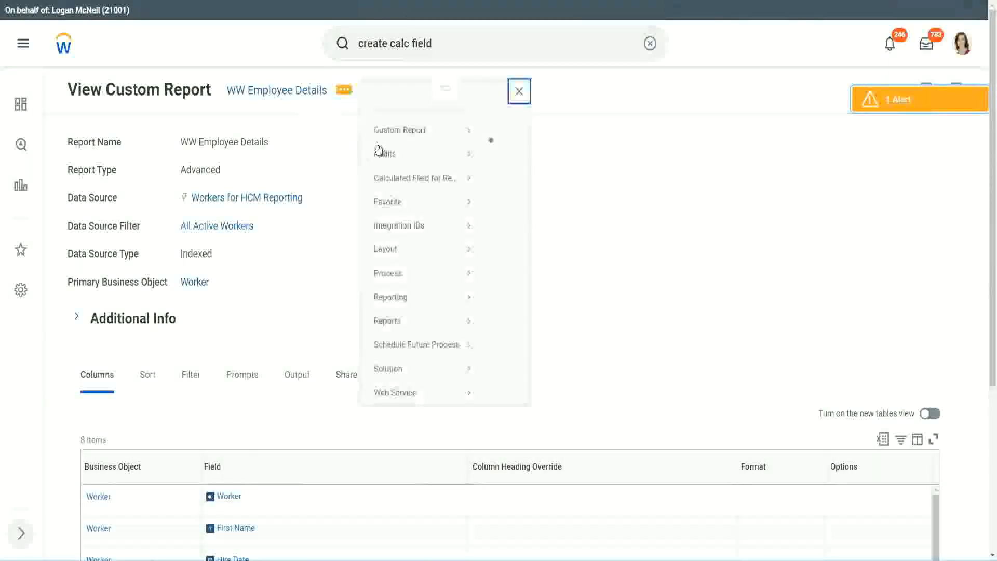
mouse_move(405, 149)
click(502, 148)
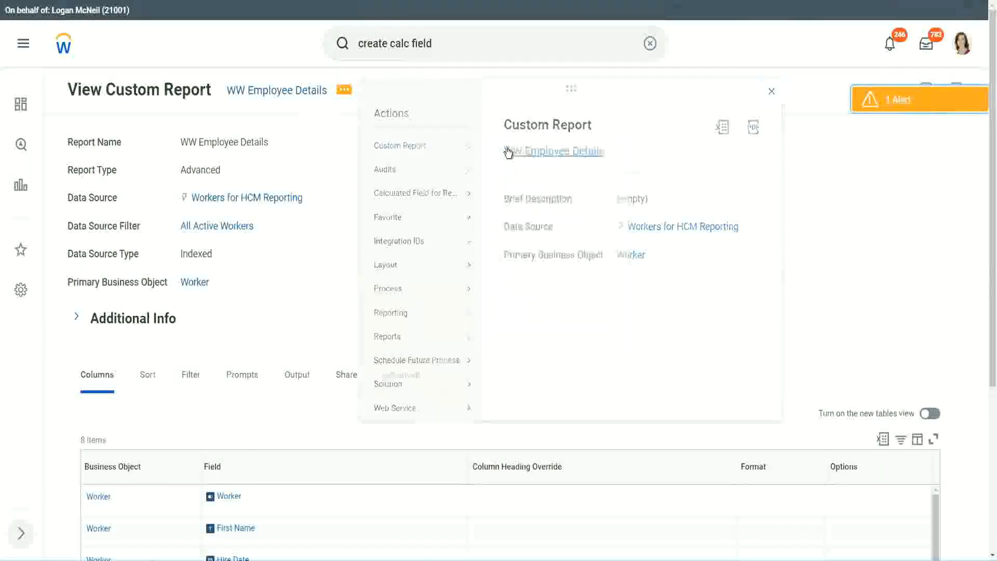
- Add a Worker column row at the end of the report's columns and remove the CF-WW-Substring Text Years of Service column
scroll(363, 226, down, 5)
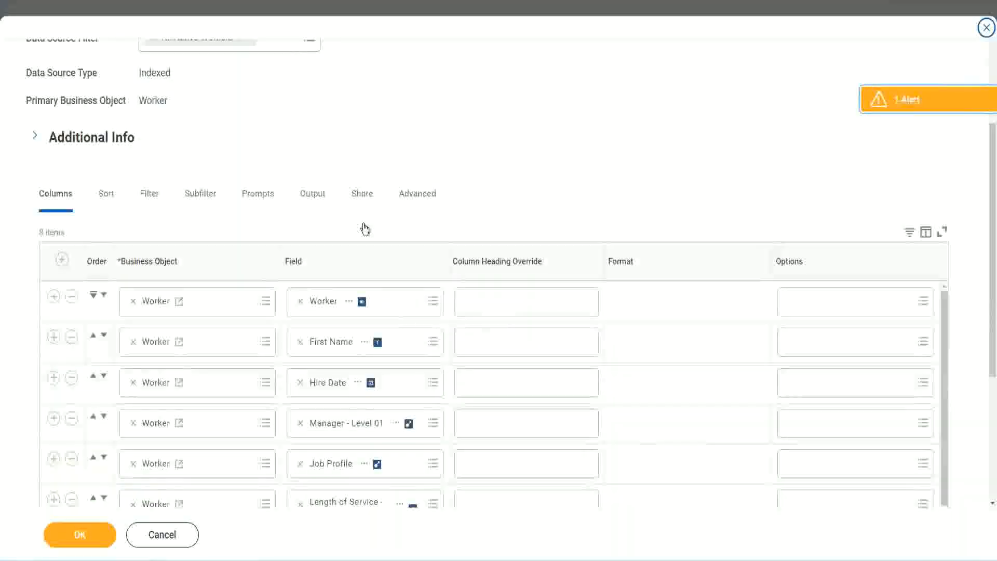
scroll(365, 229, down, 2)
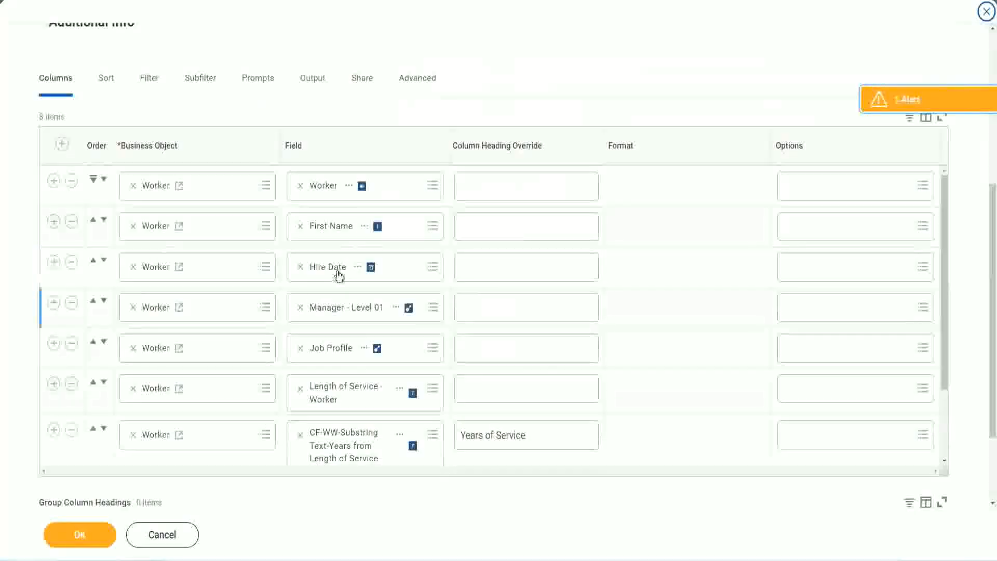
click(54, 432)
scroll(351, 301, down, 1)
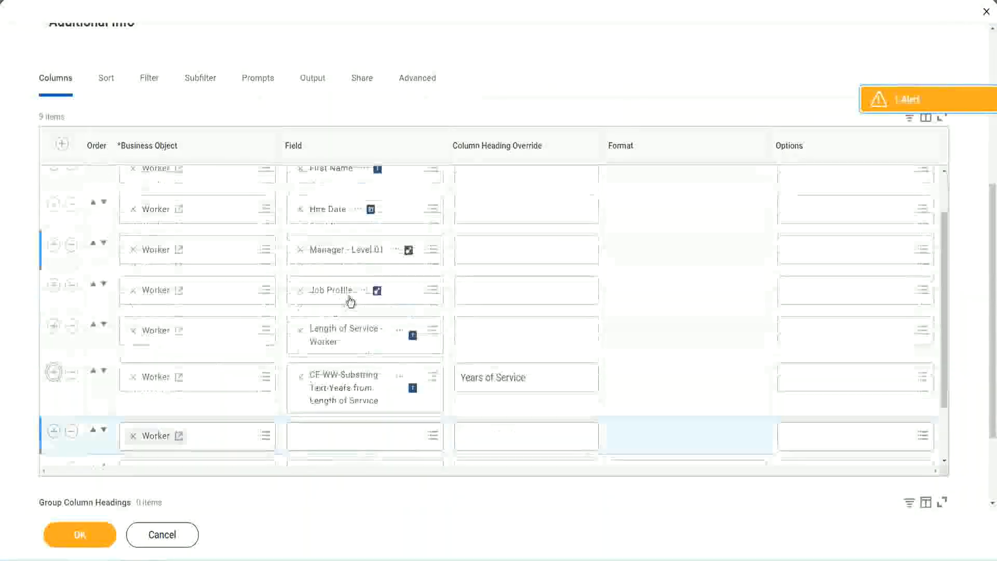
scroll(518, 340, down, 4)
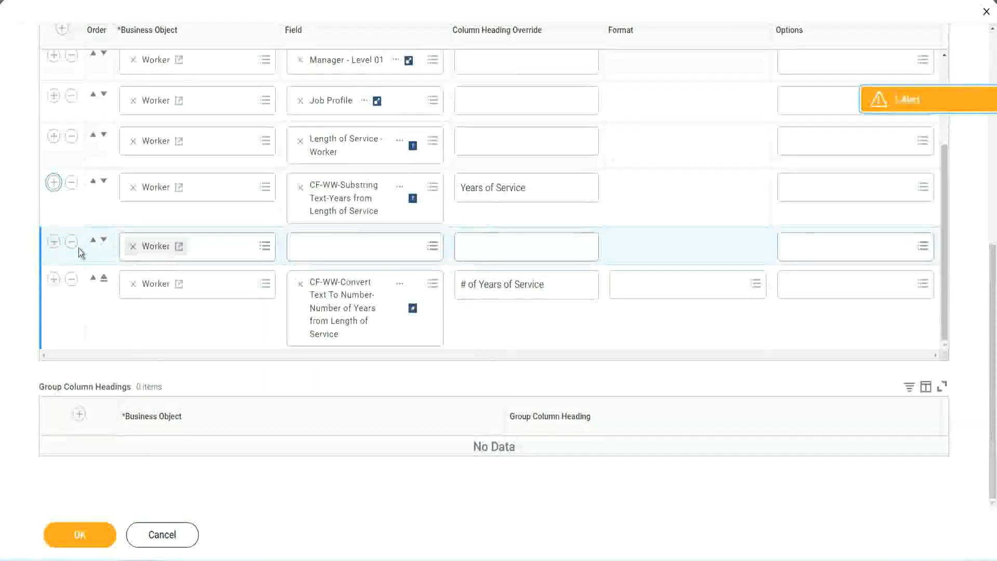
click(103, 241)
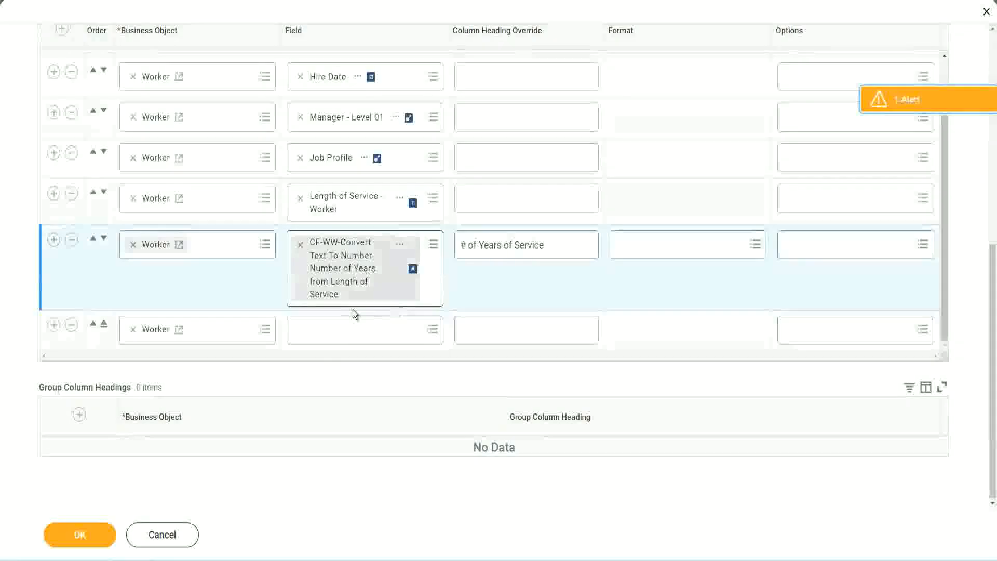
- Set the new column's field to CF-WW-Eval Exp-Derive Experience Bands from Years of Service, override its heading with Experience Bands, and save the report
click(326, 333)
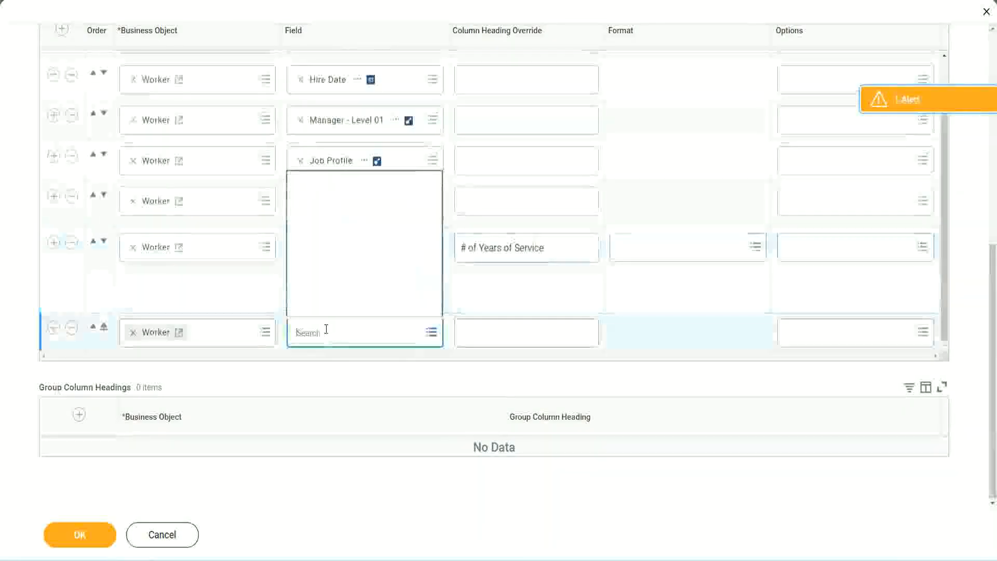
key(ctrl+v)
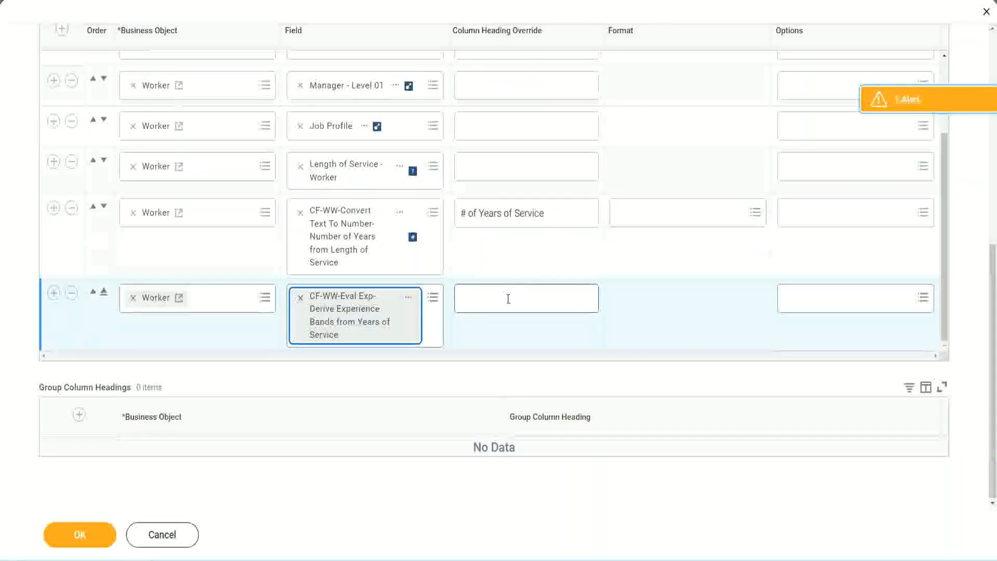
click(508, 299)
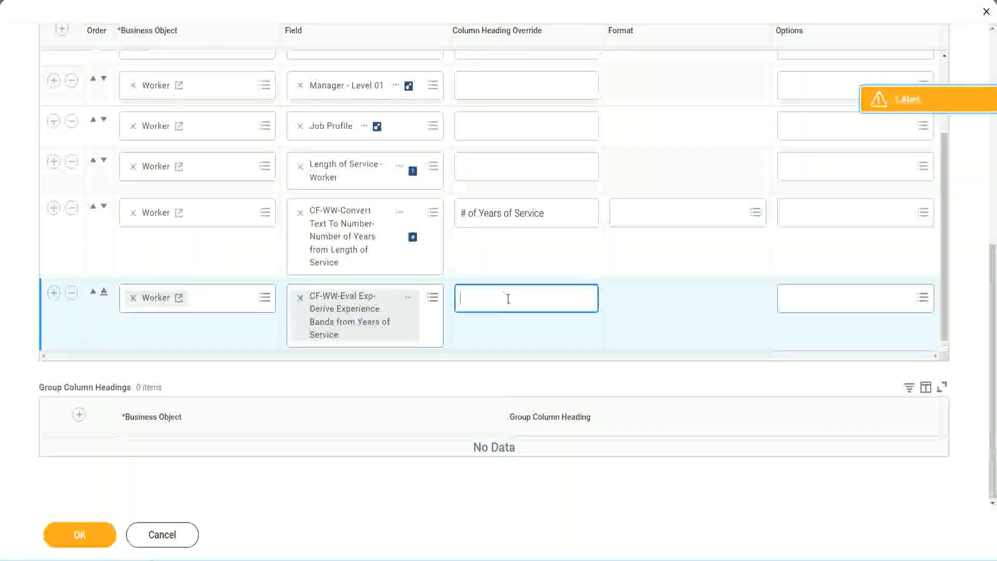
text(Ex)
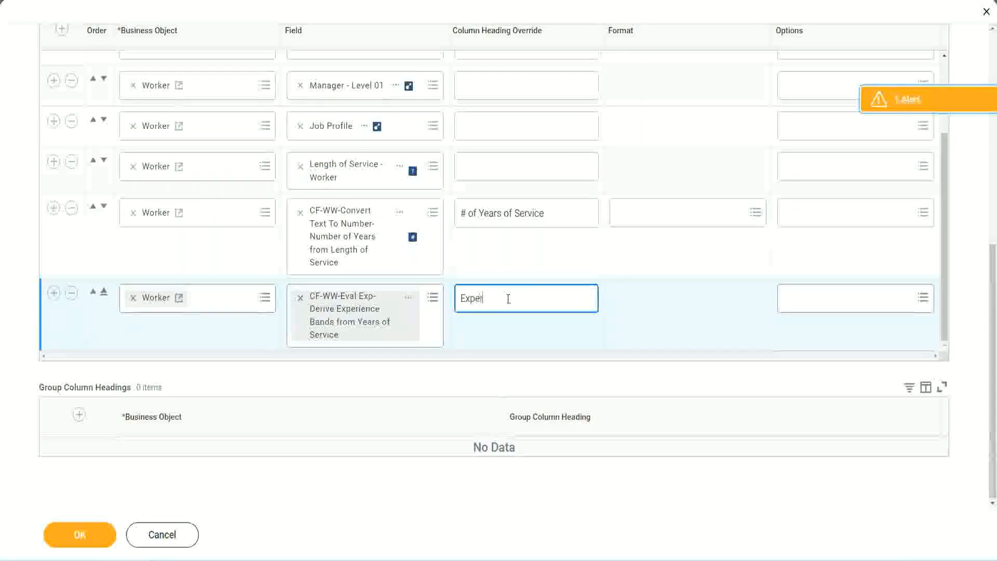
text(perience B)
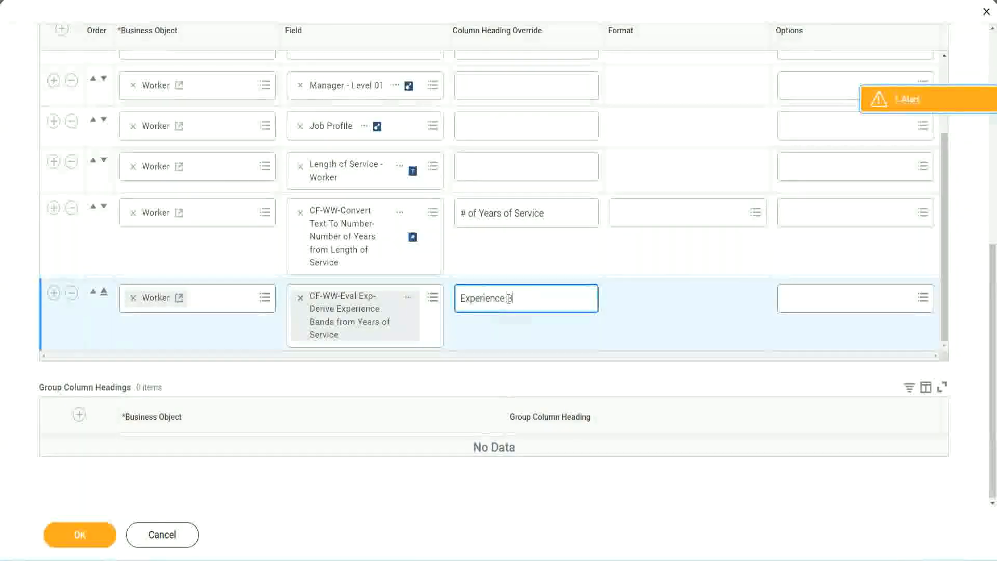
text(ands)
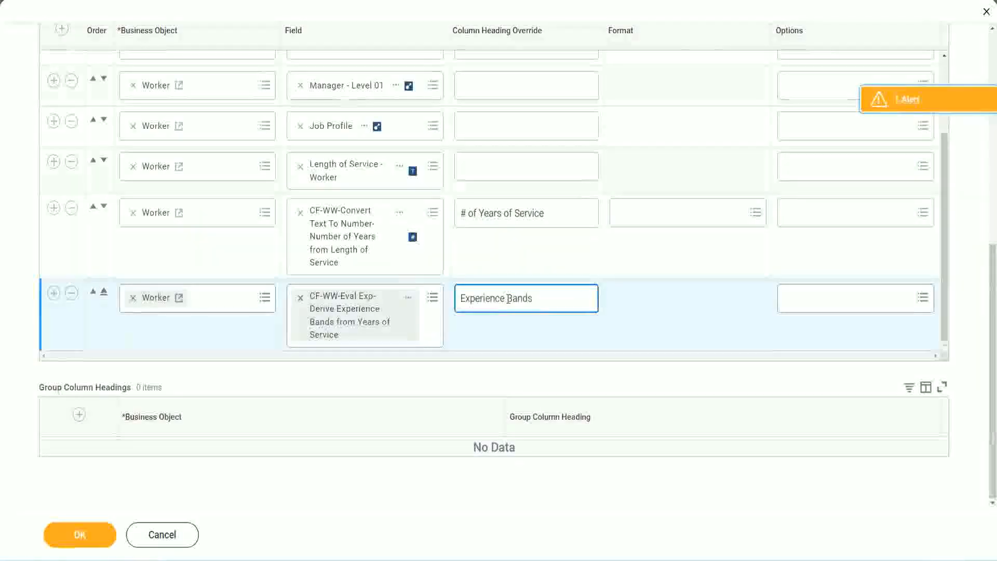
click(95, 536)
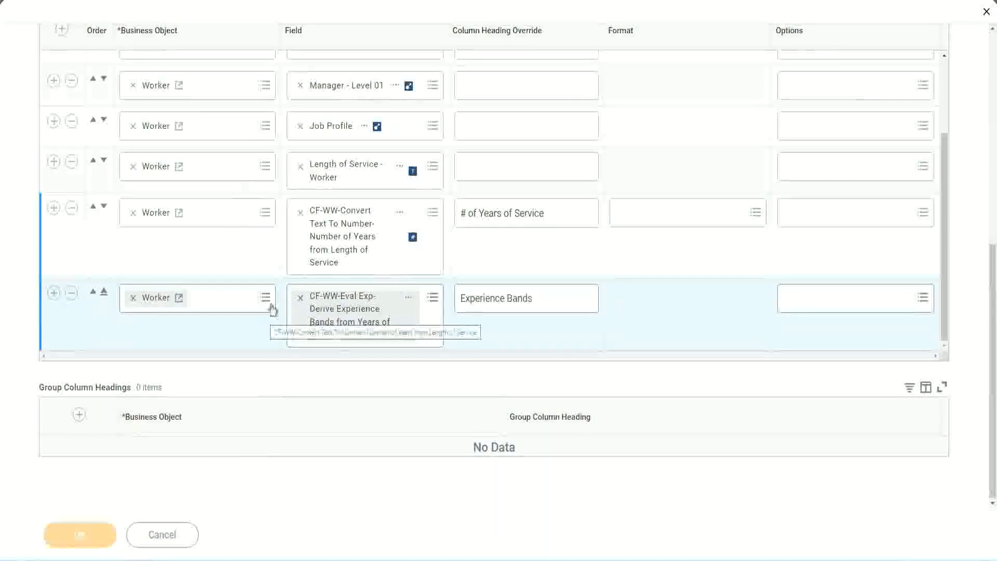
- Run the WW Employee Details report with all prompts left blank
scroll(257, 393, down, 4)
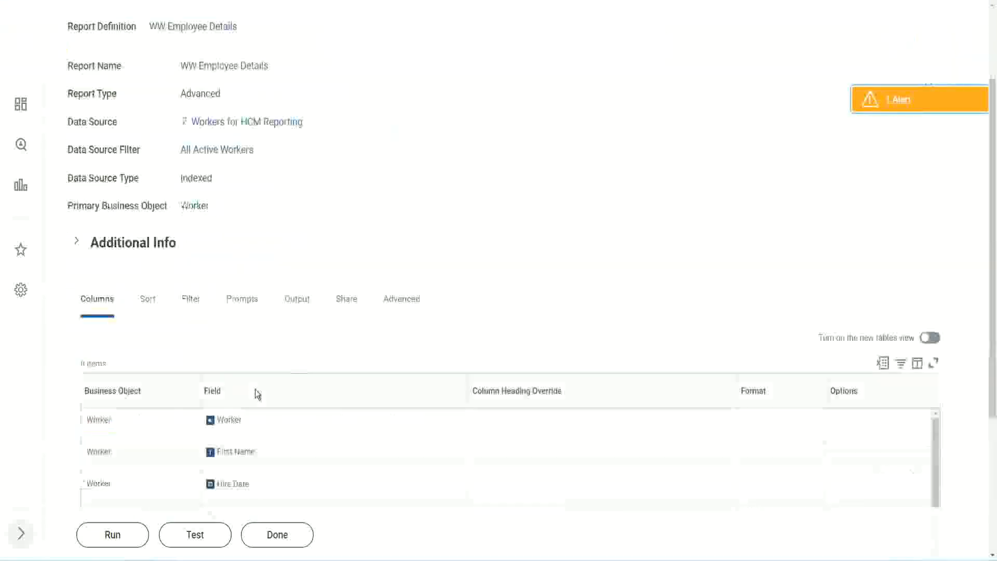
click(112, 535)
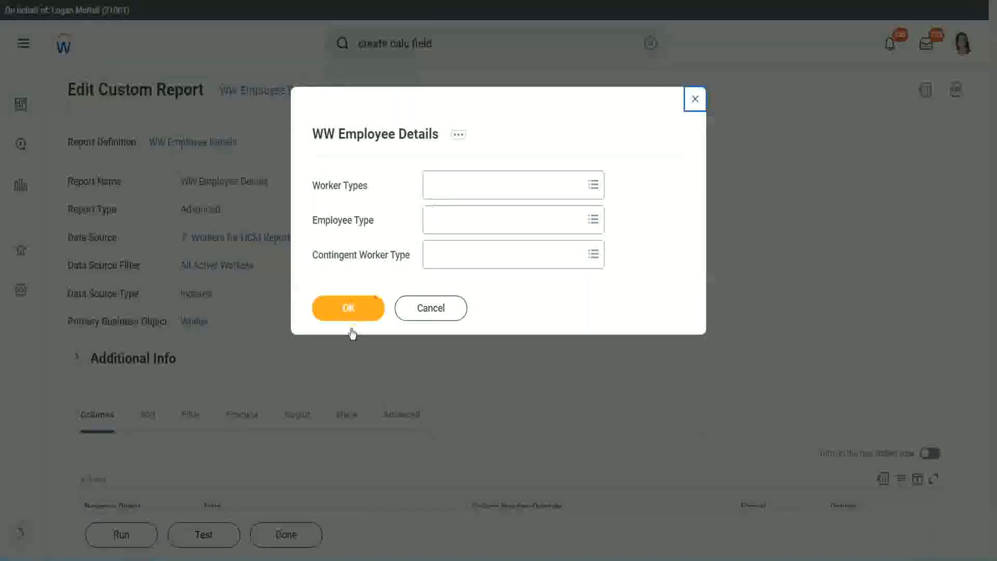
click(365, 305)
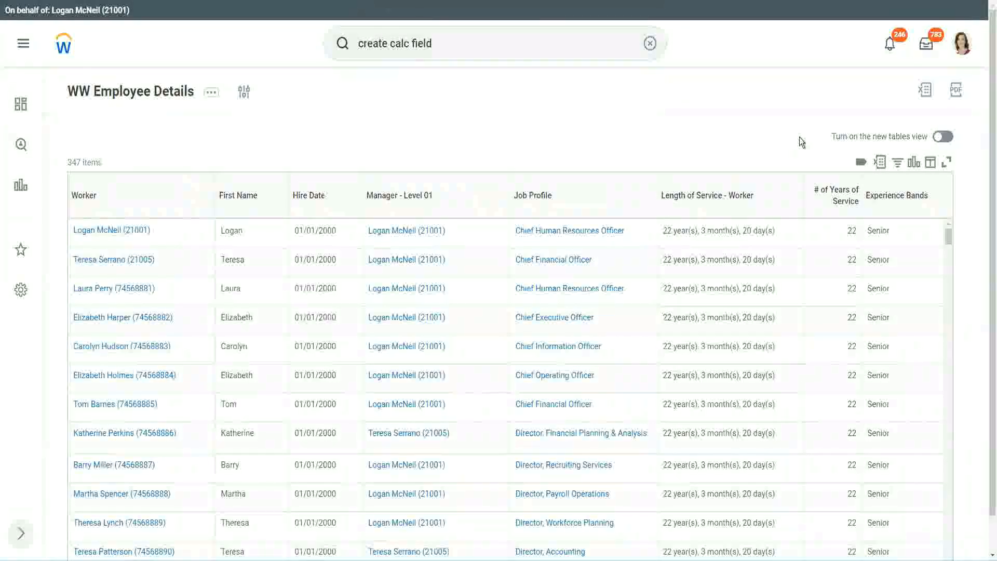
- Compare the first rows' years of service and experience band with the 16 - 30 years rule in the Notepad++ notes
scroll(799, 137, down, 1)
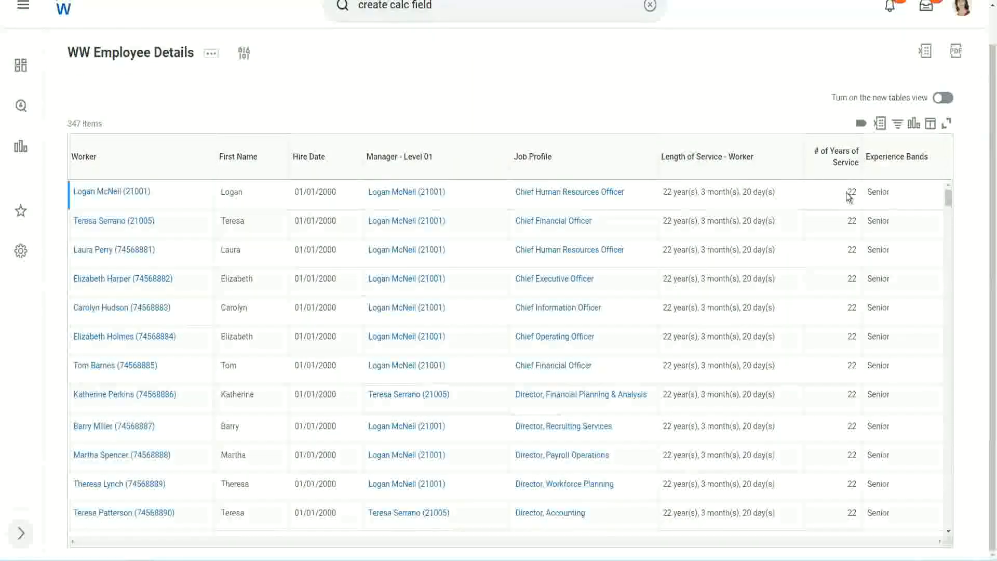
drag(848, 197, 858, 192)
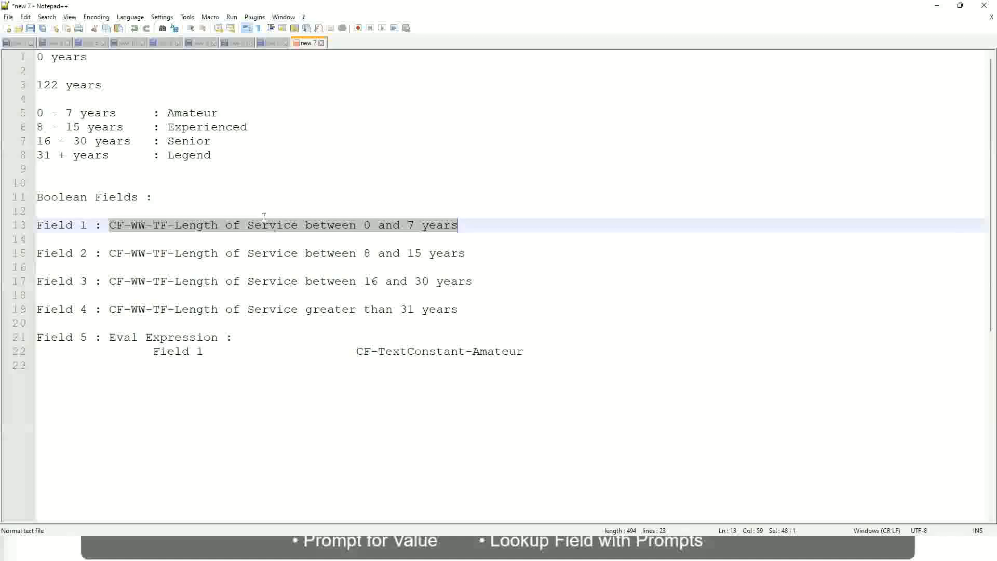
click(169, 141)
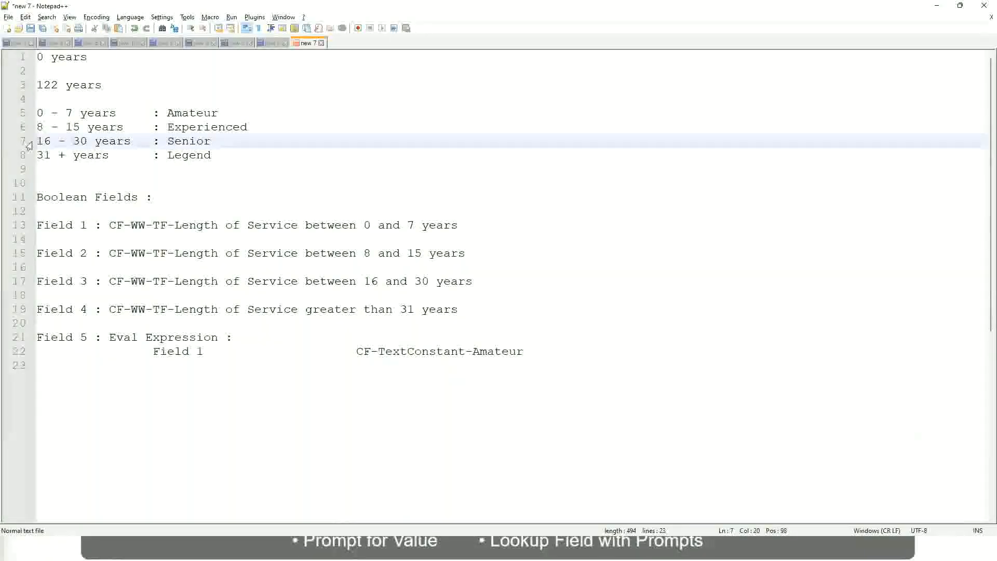
drag(35, 144, 135, 148)
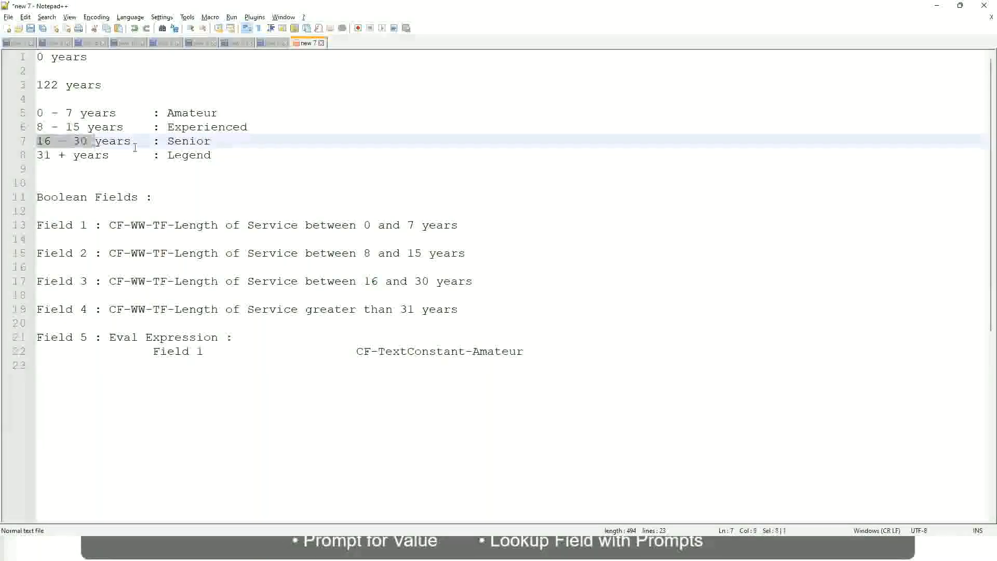
double_click(182, 144)
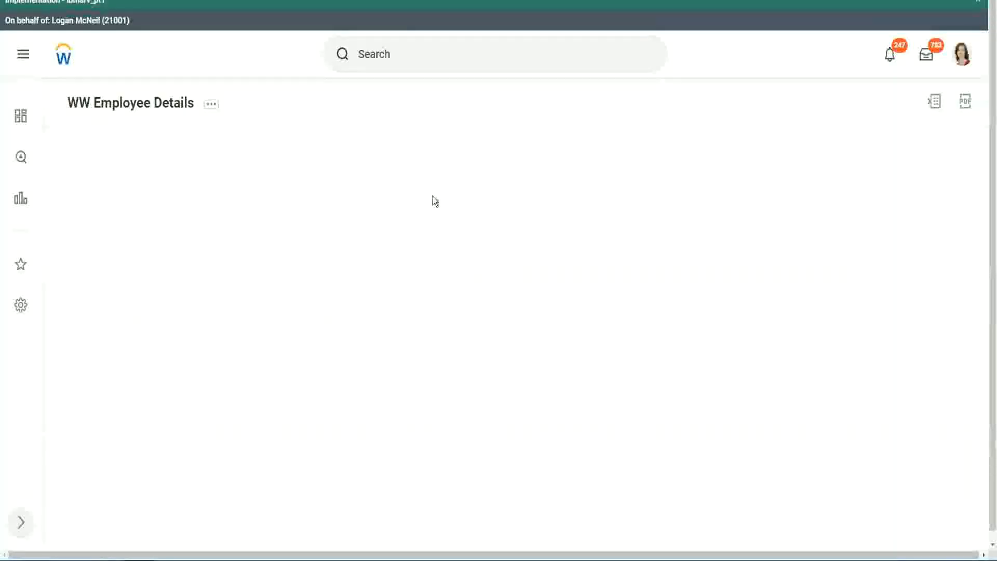
- Look through the report rows, comparing each worker's # of Years of Service with the Experience Bands value
scroll(860, 315, down, 3)
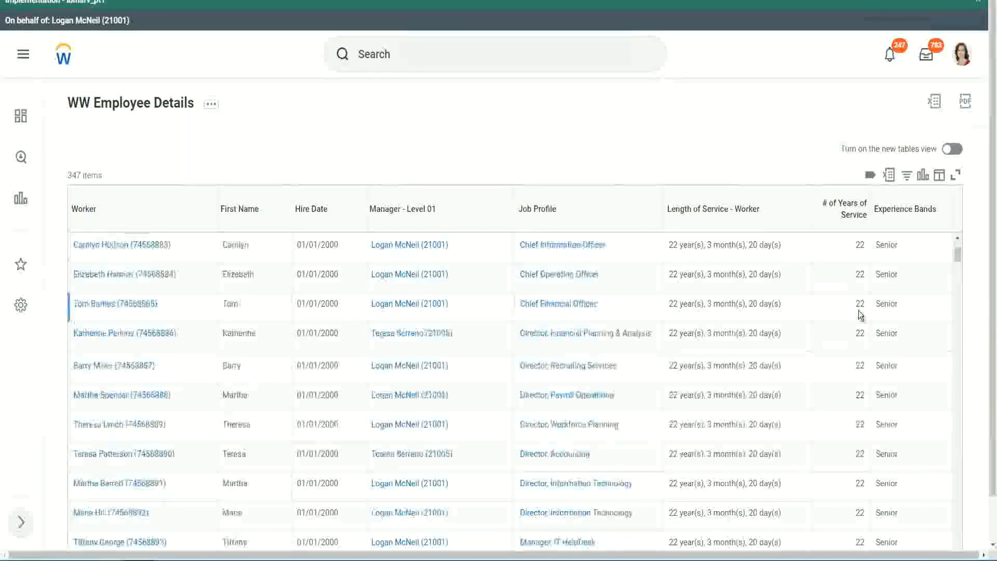
scroll(862, 317, down, 8)
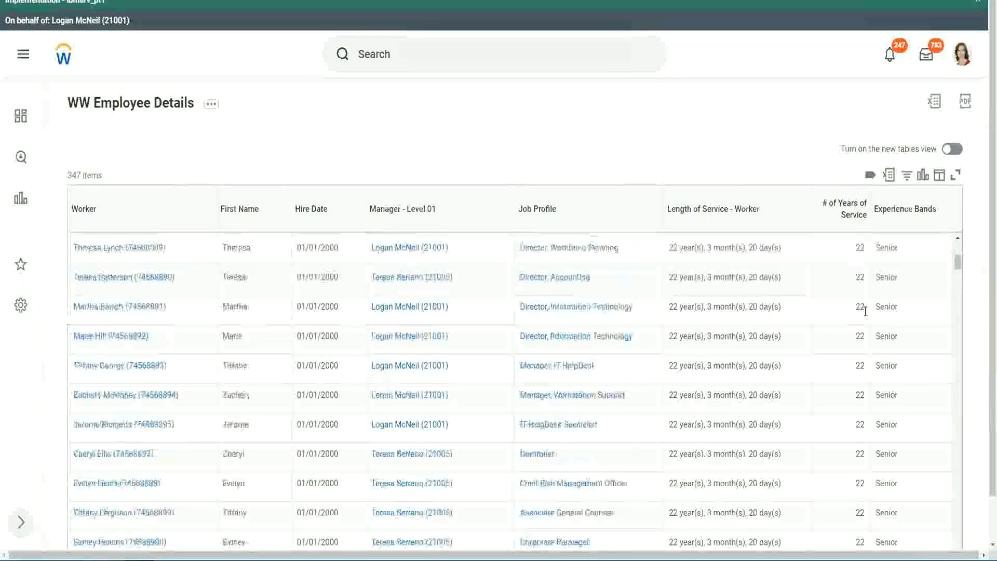
scroll(869, 333, down, 8)
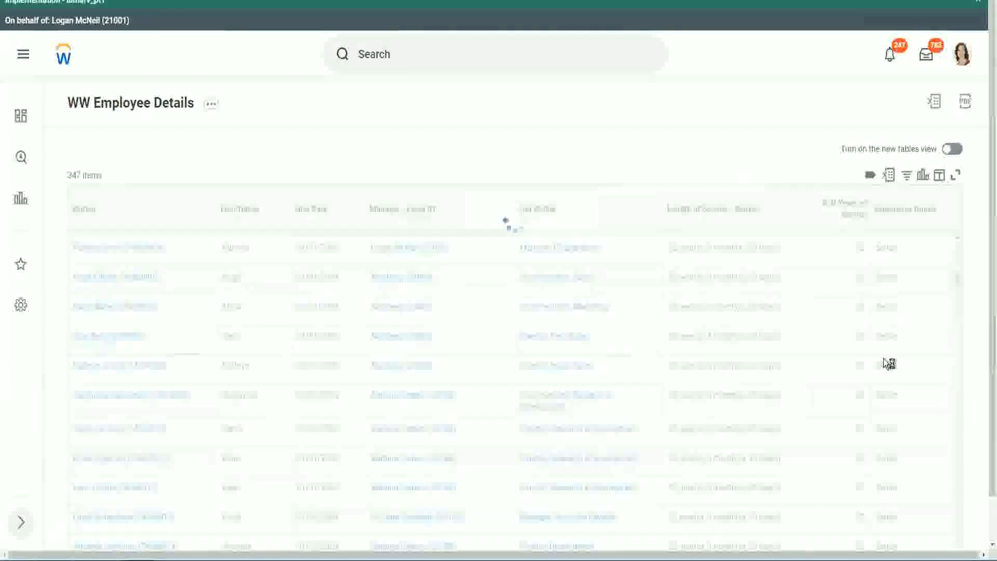
scroll(883, 358, down, 2)
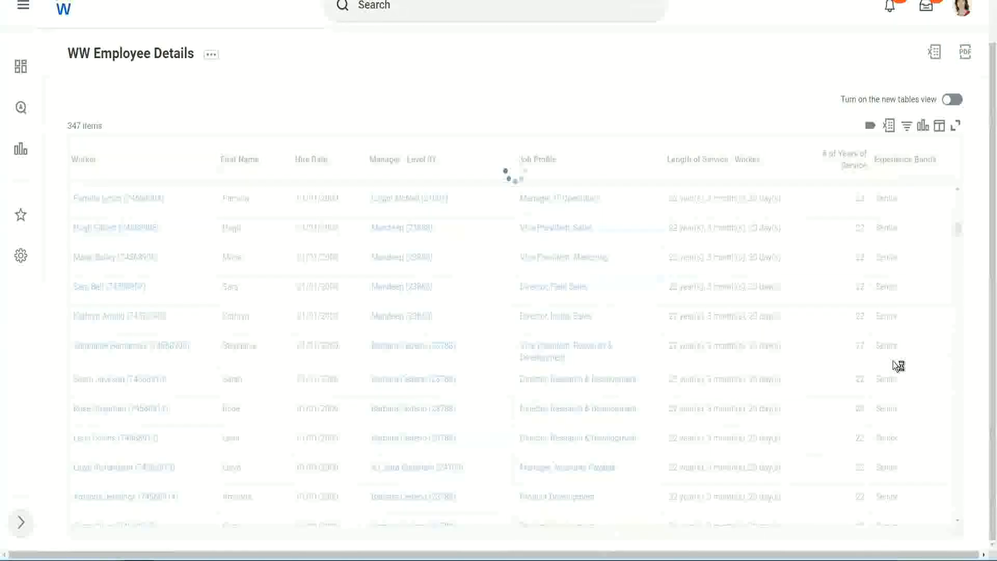
scroll(925, 294, down, 5)
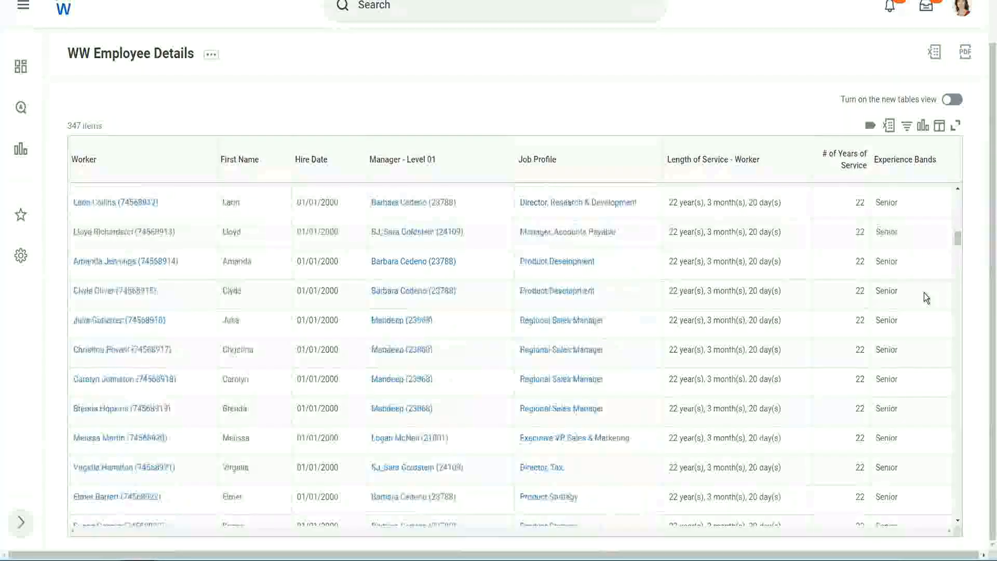
scroll(925, 294, down, 3)
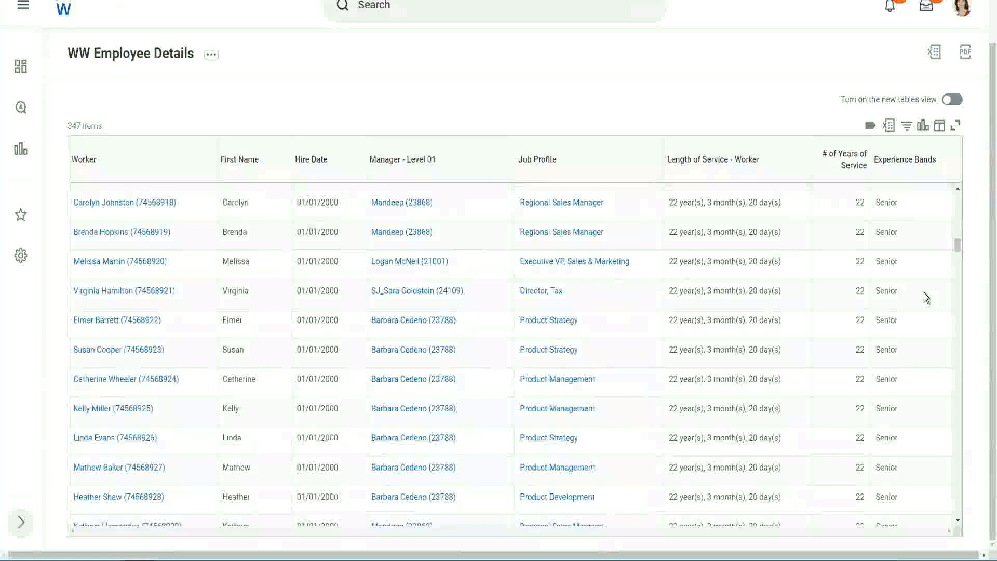
scroll(924, 292, down, 6)
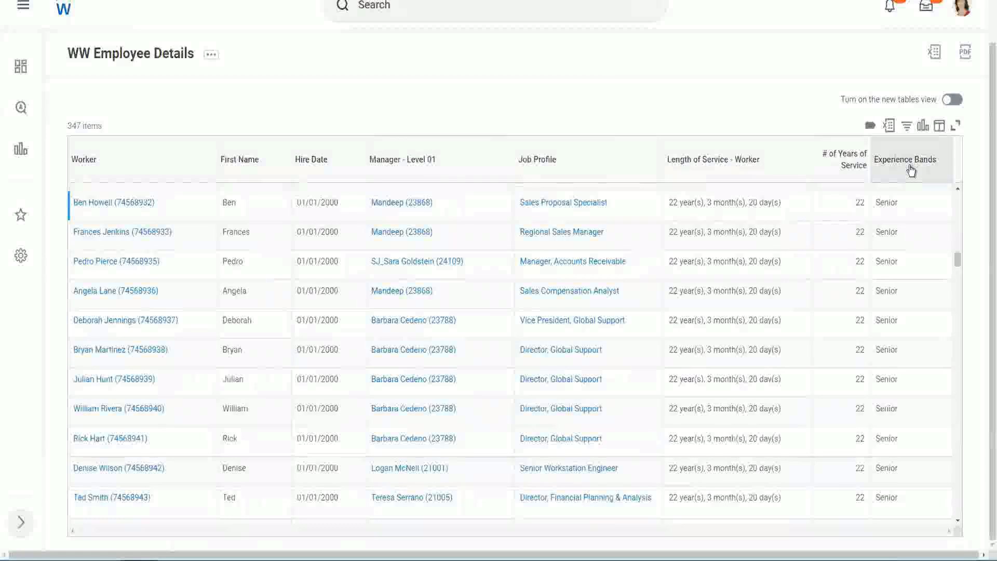
- Filter the Experience Bands column to values containing Amateur
click(911, 170)
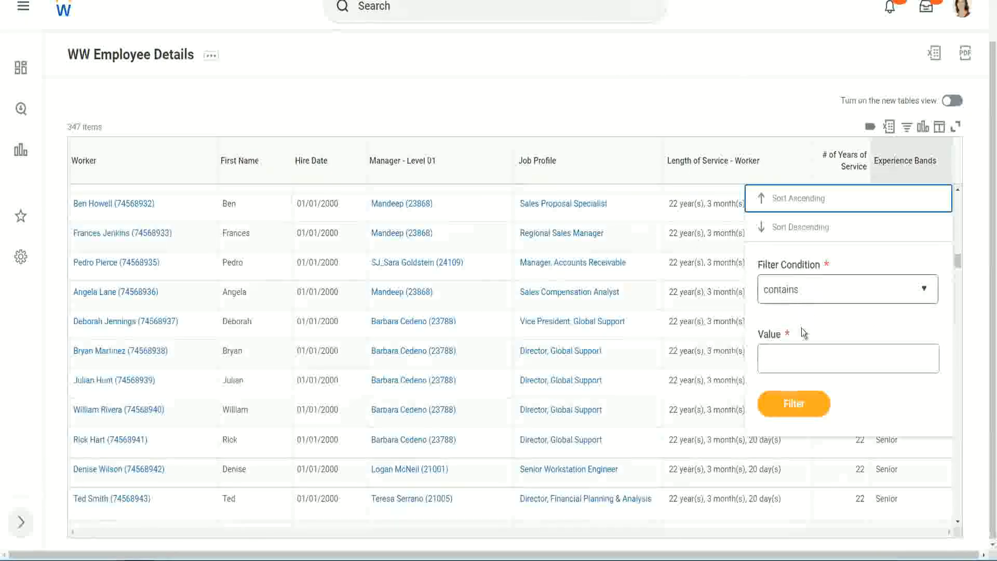
click(790, 351)
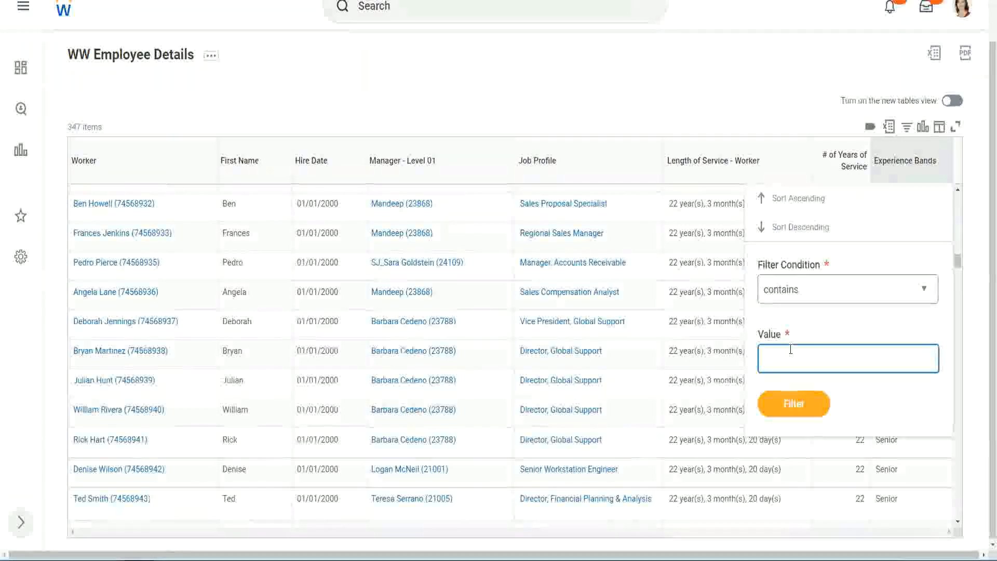
text(Amate)
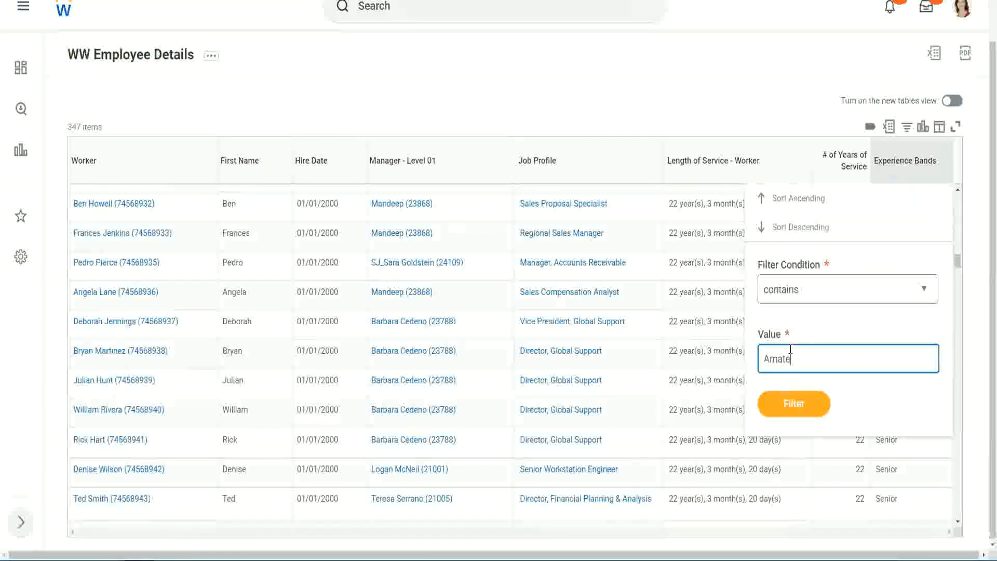
text(ur)
click(787, 411)
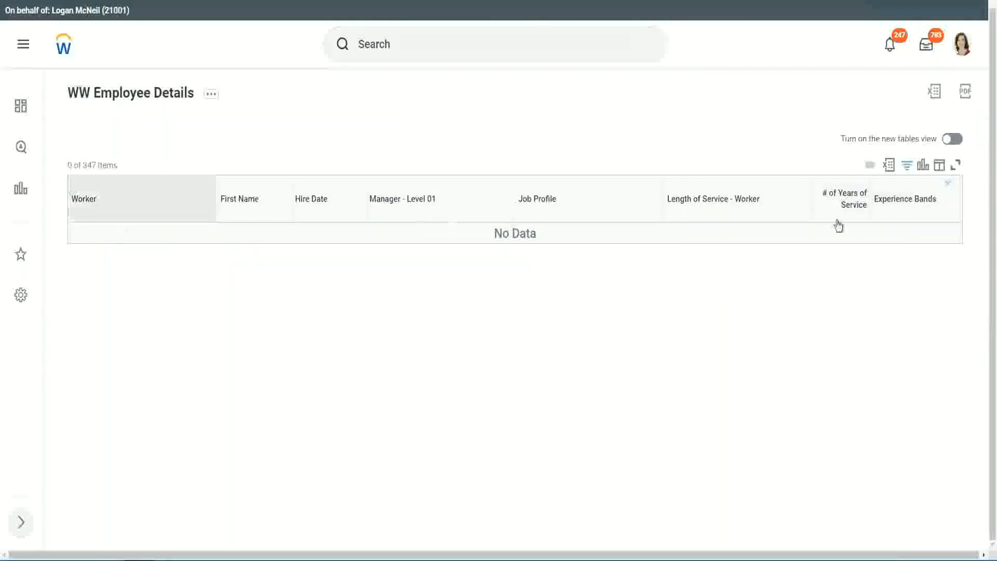
- Change the Experience Bands filter value to Legend and check the years of service of the filtered rows
click(901, 201)
click(831, 345)
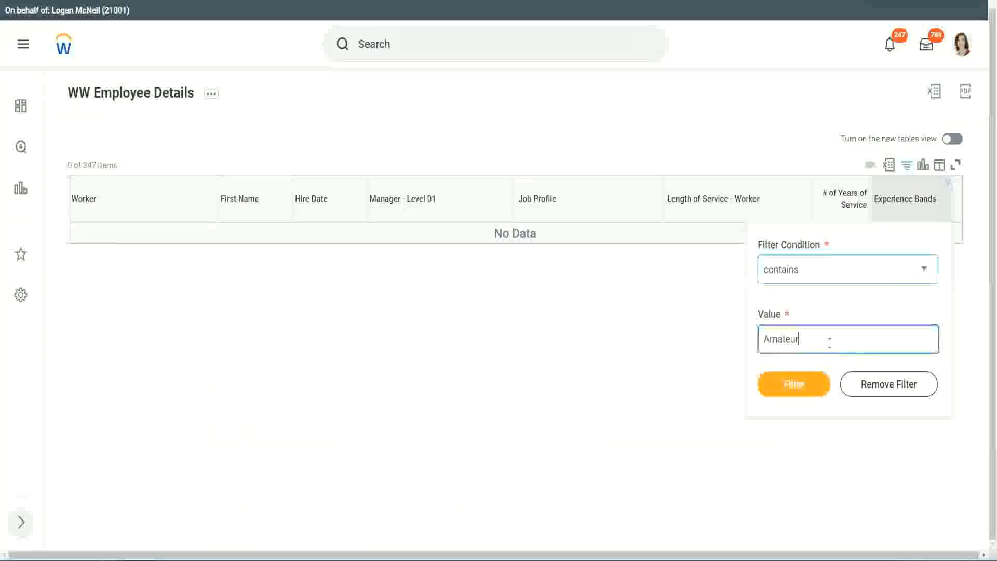
drag(734, 343, 714, 345)
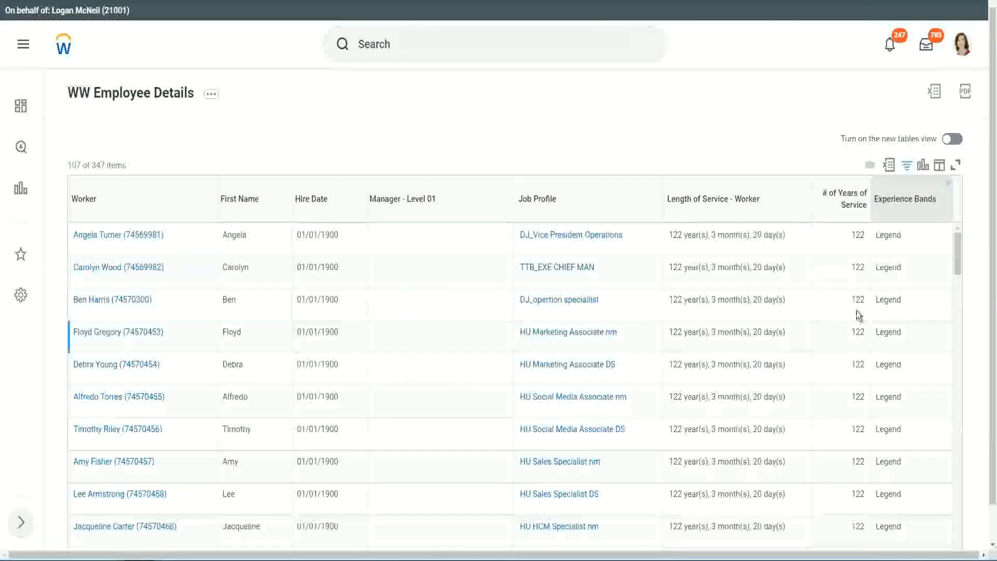
scroll(856, 311, down, 20)
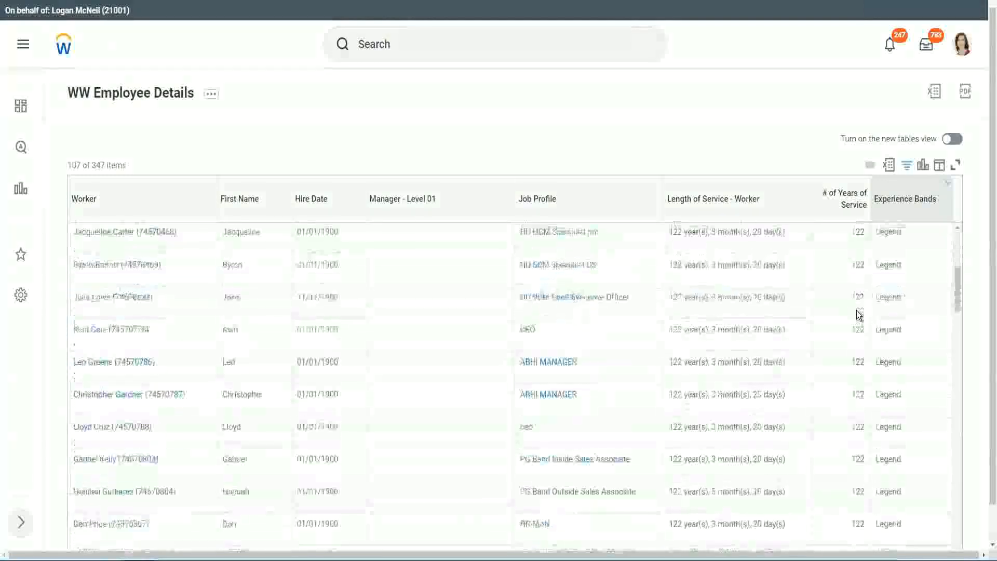
scroll(856, 311, down, 5)
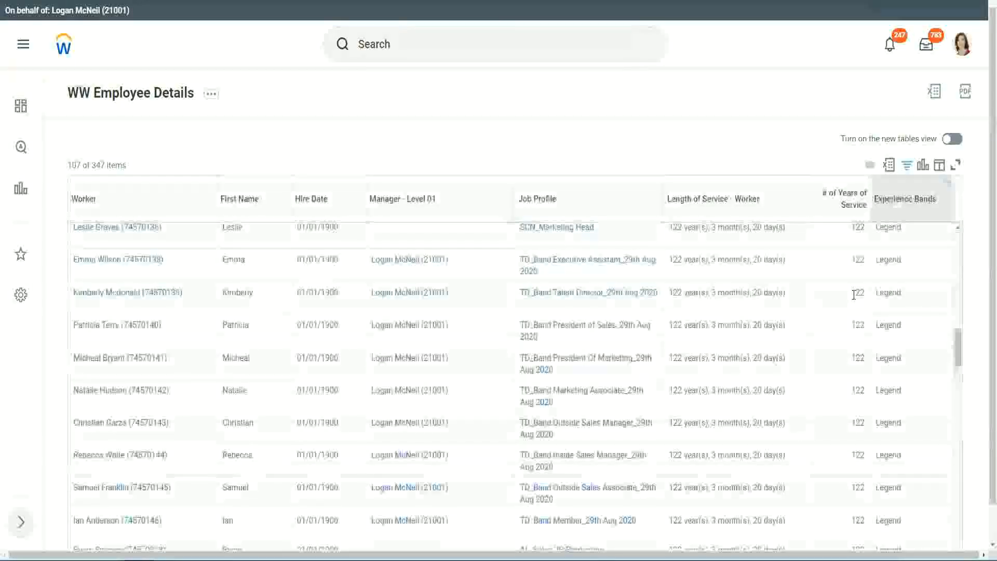
- Look through the remaining Legend rows to the end of the report, checking hire dates and # of Years of Service
scroll(854, 295, down, 10)
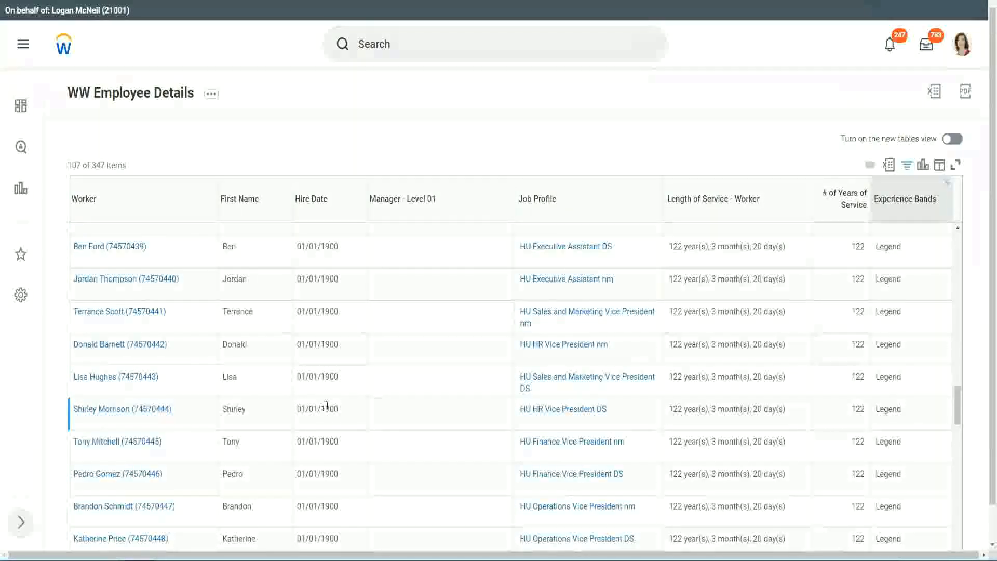
double_click(324, 410)
scroll(847, 390, down, 5)
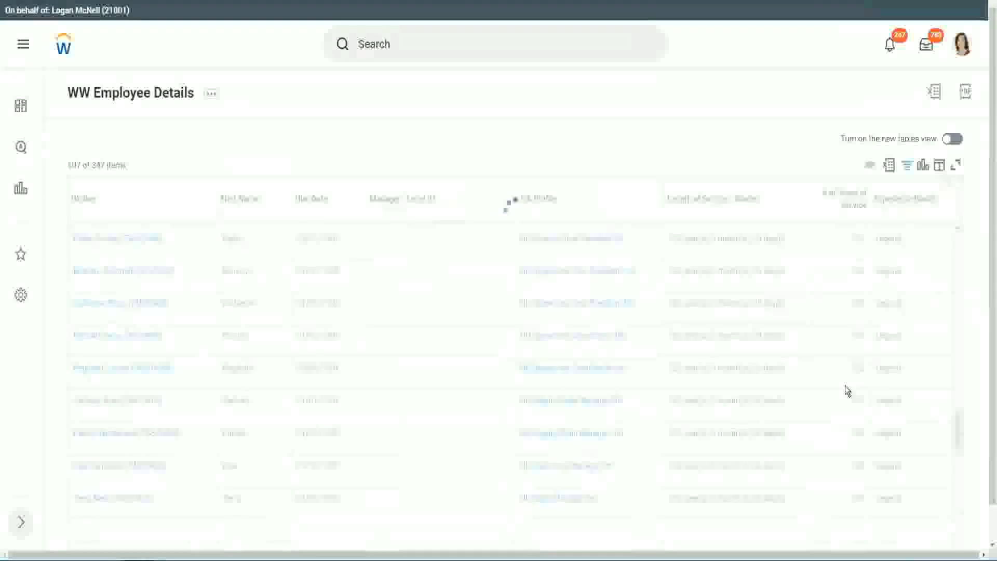
scroll(845, 390, down, 5)
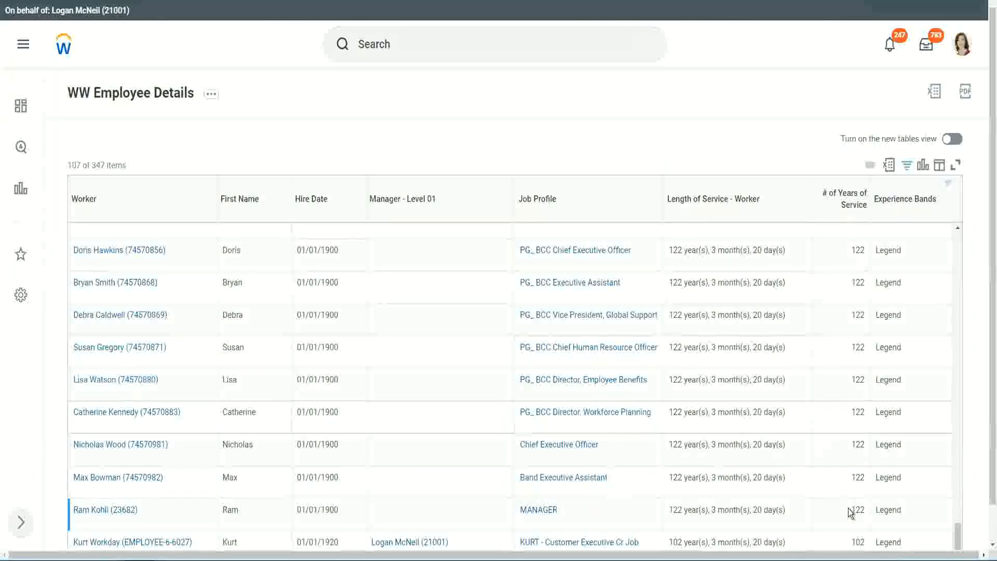
double_click(857, 542)
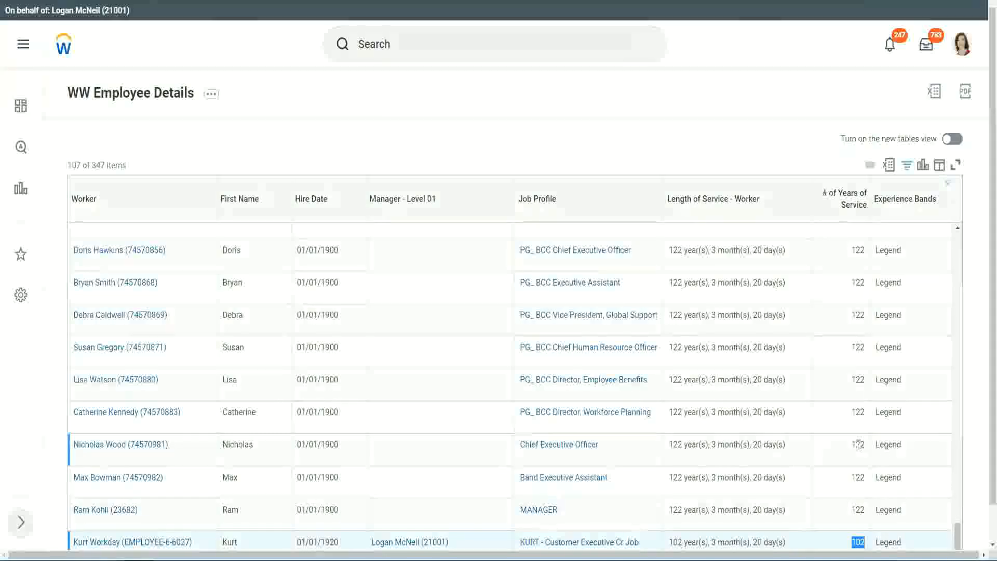
drag(857, 444, 866, 445)
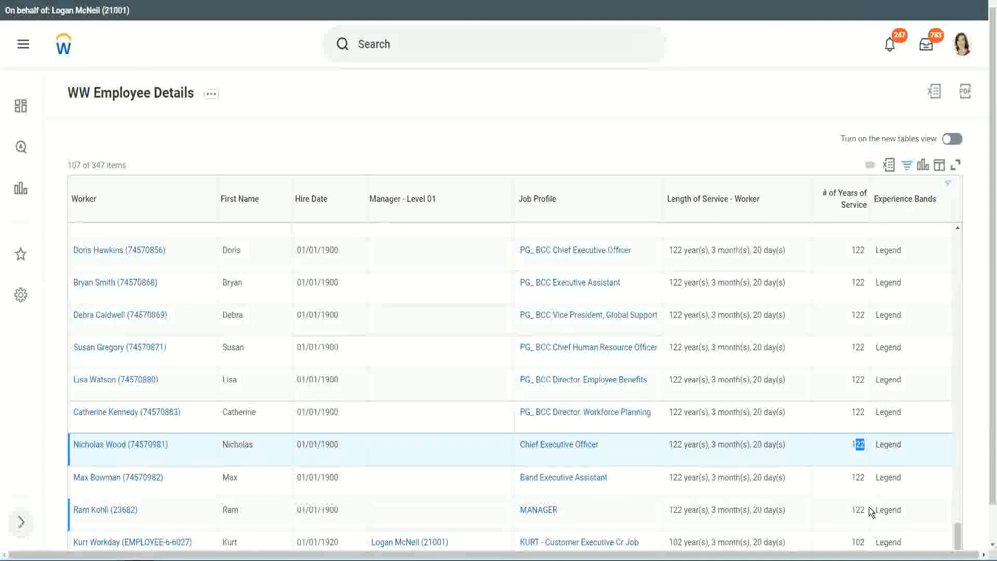
click(838, 414)
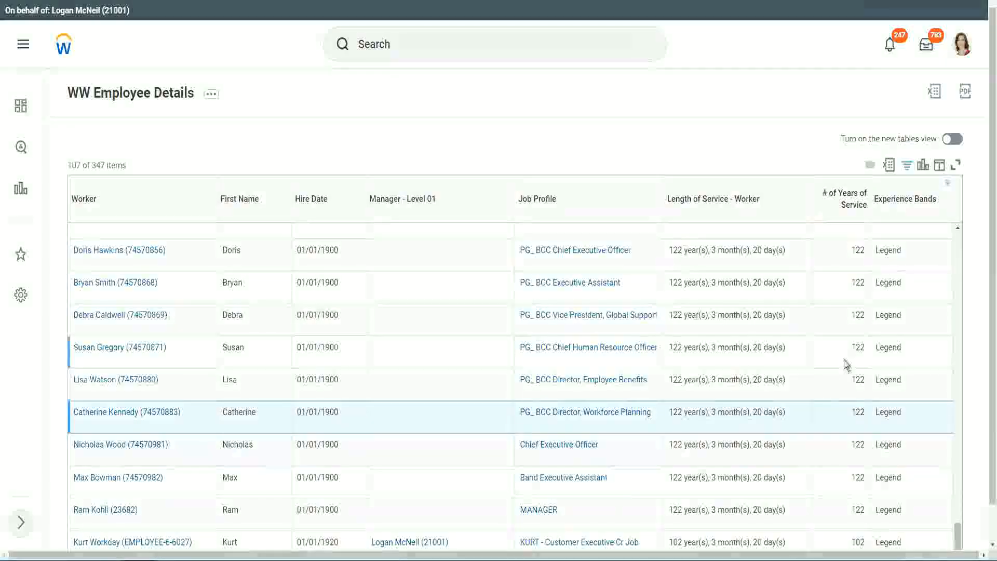
- Change the Experience Bands filter value to Experienced, keeping the contains condition, and apply the filter
click(912, 208)
click(816, 397)
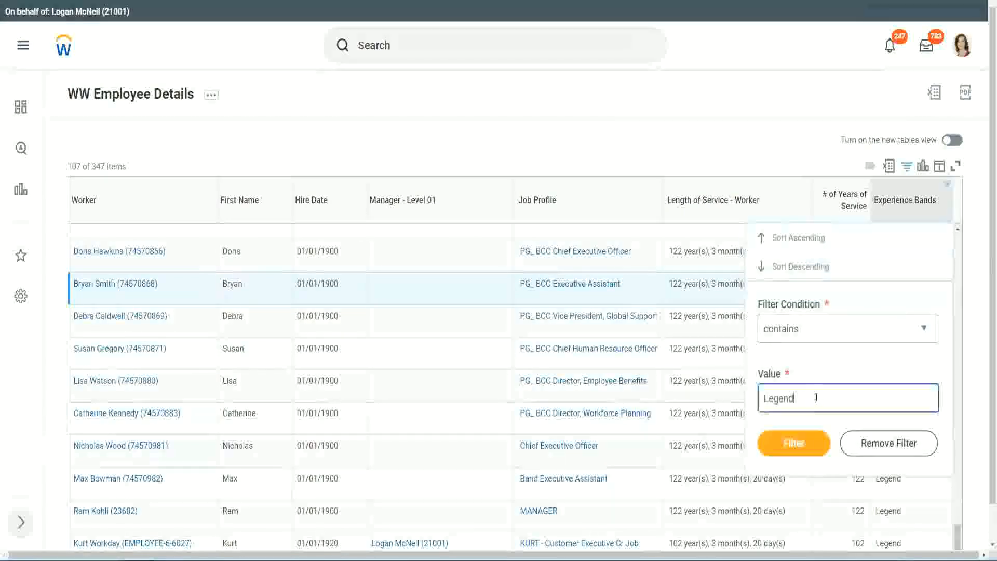
drag(762, 397, 797, 398)
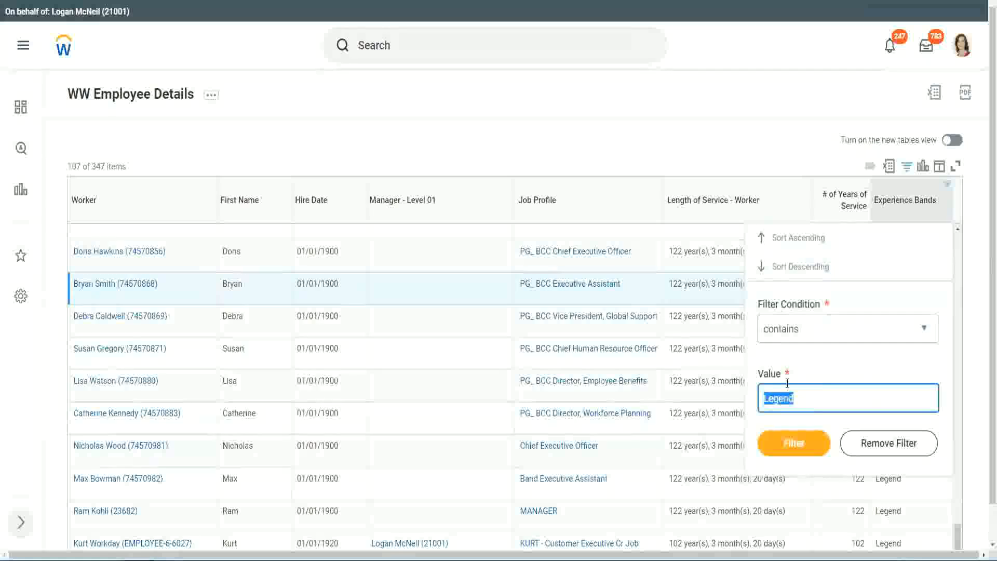
text(Ex)
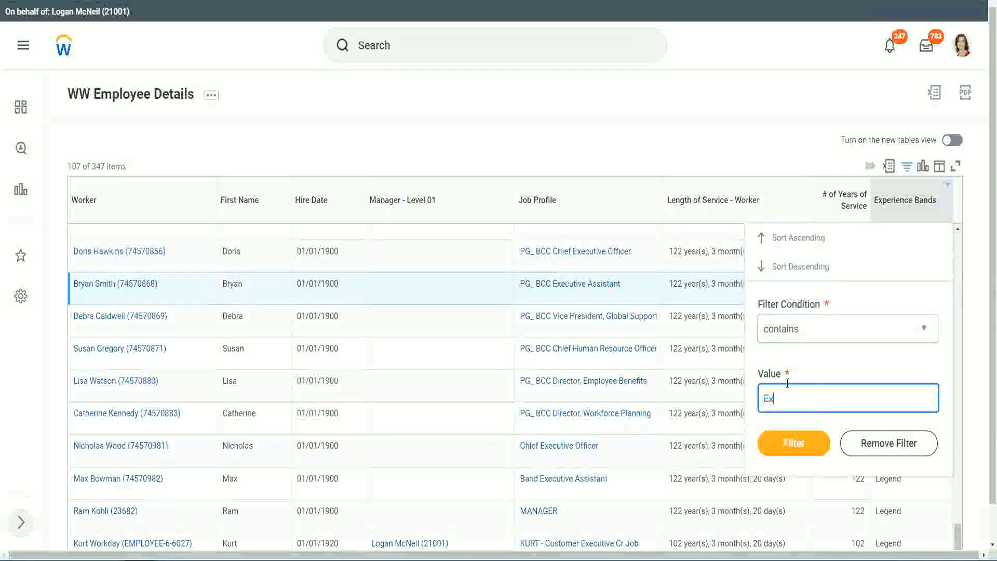
text(per)
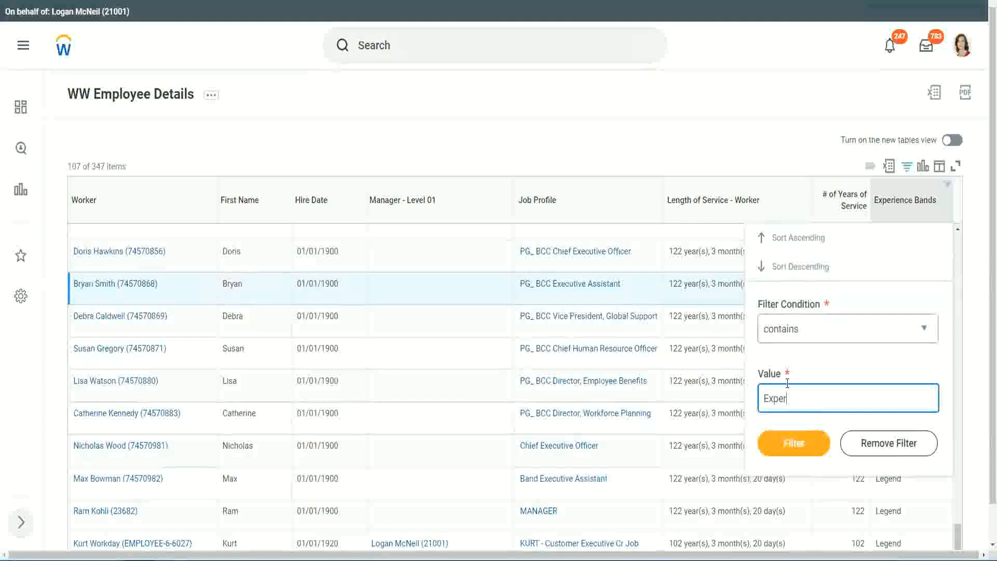
text(ienced)
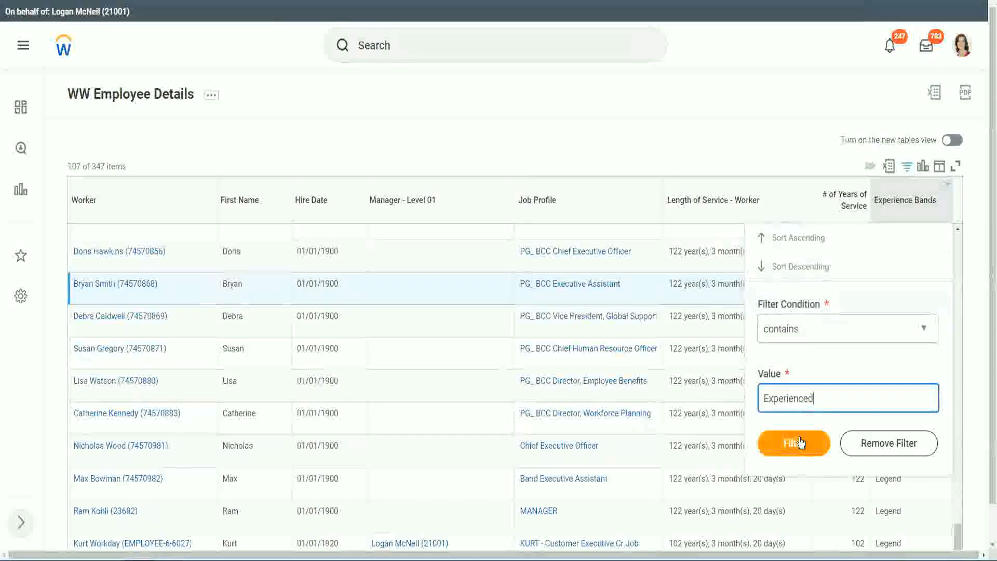
click(799, 441)
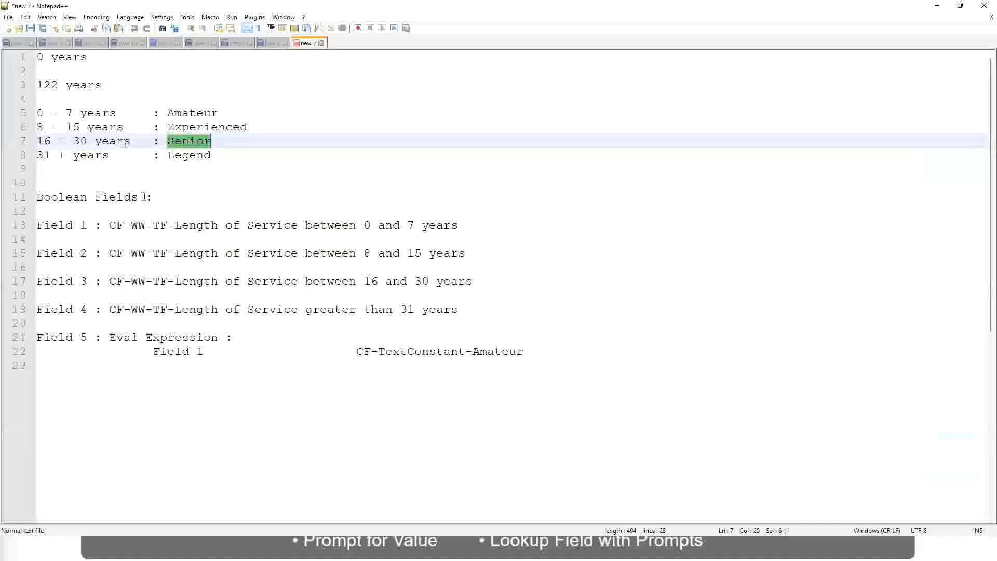
- Review the 8 - 15 years rule for the Experienced band in the Notepad++ notes
click(92, 128)
drag(45, 128, 76, 128)
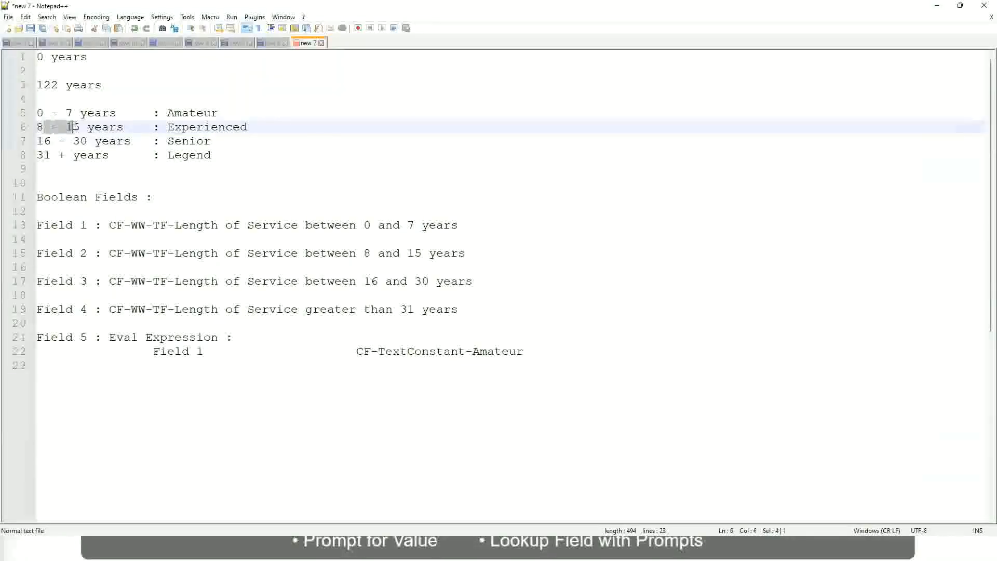
click(79, 127)
click(116, 127)
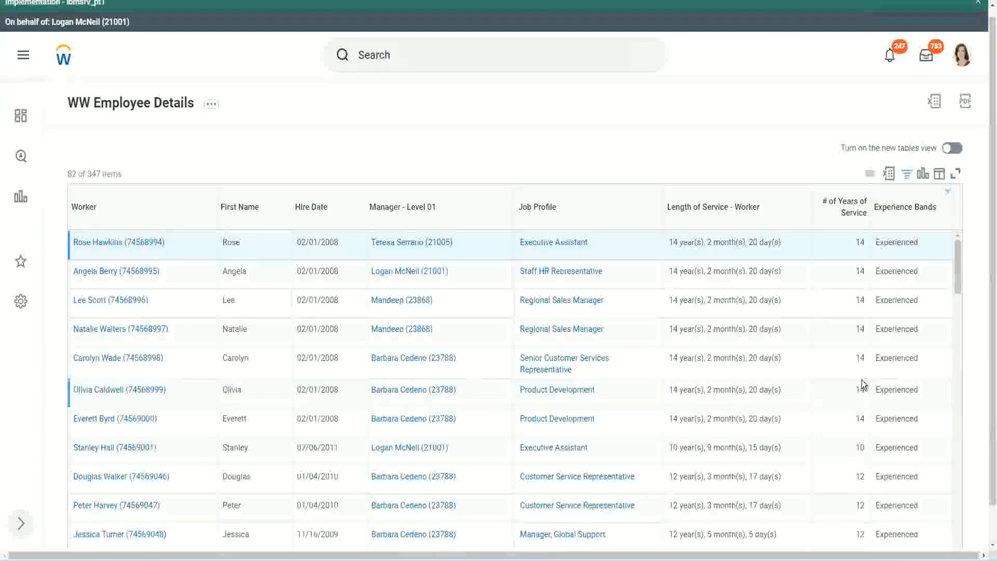
- Look through the filtered rows in the WW Employee Details report, comparing # of Years of Service with the Experienced band
scroll(862, 384, down, 4)
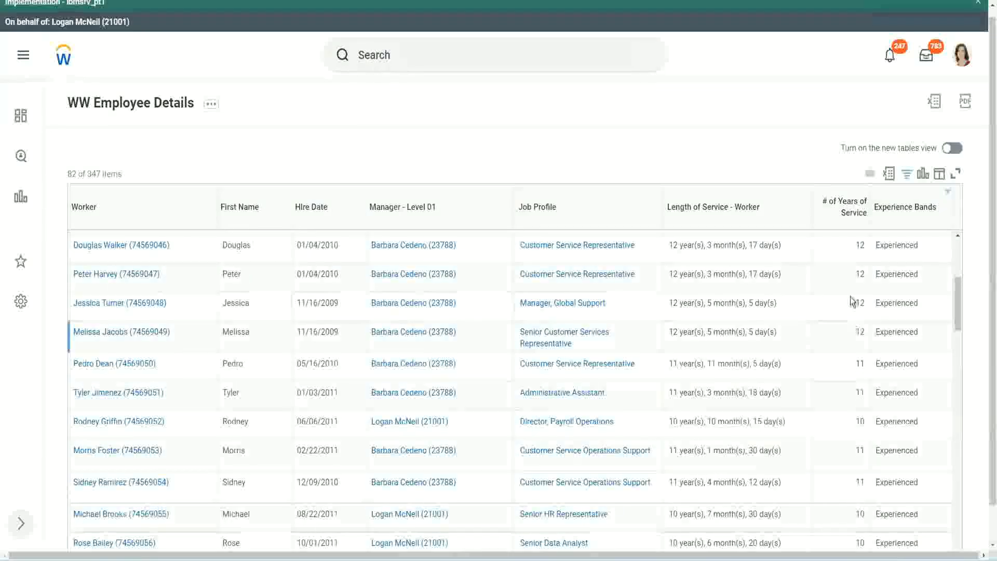
double_click(861, 275)
double_click(897, 275)
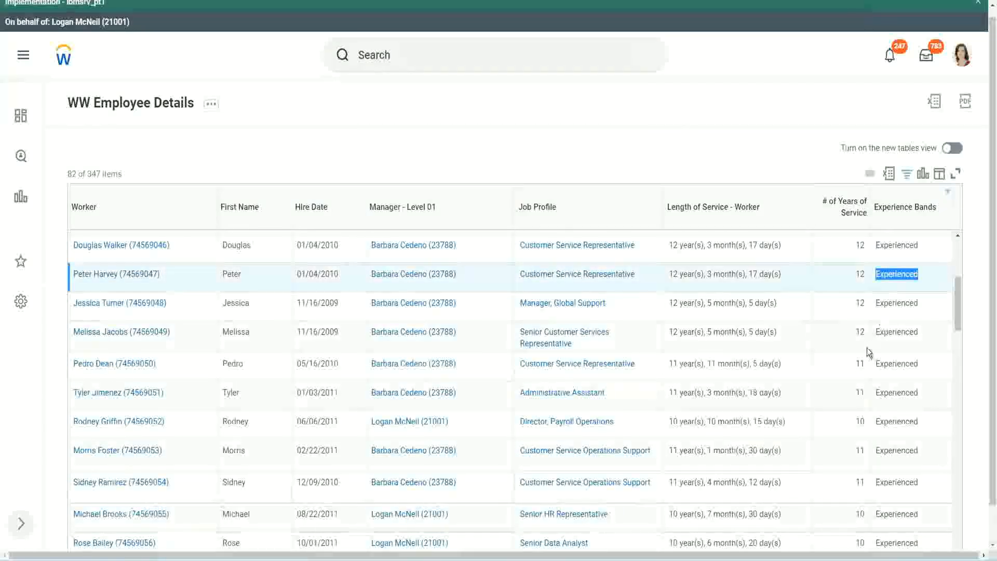
scroll(866, 359, down, 2)
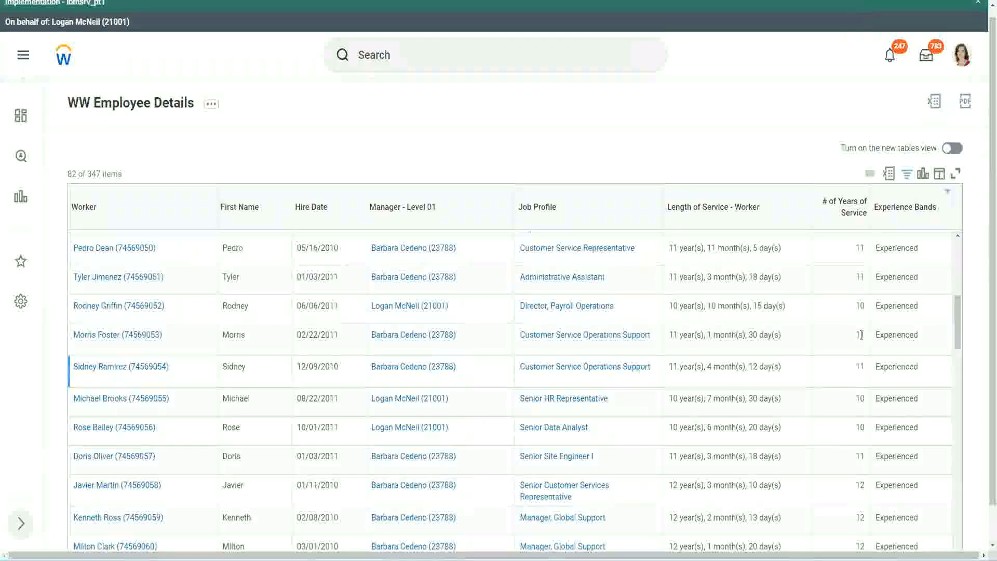
click(860, 366)
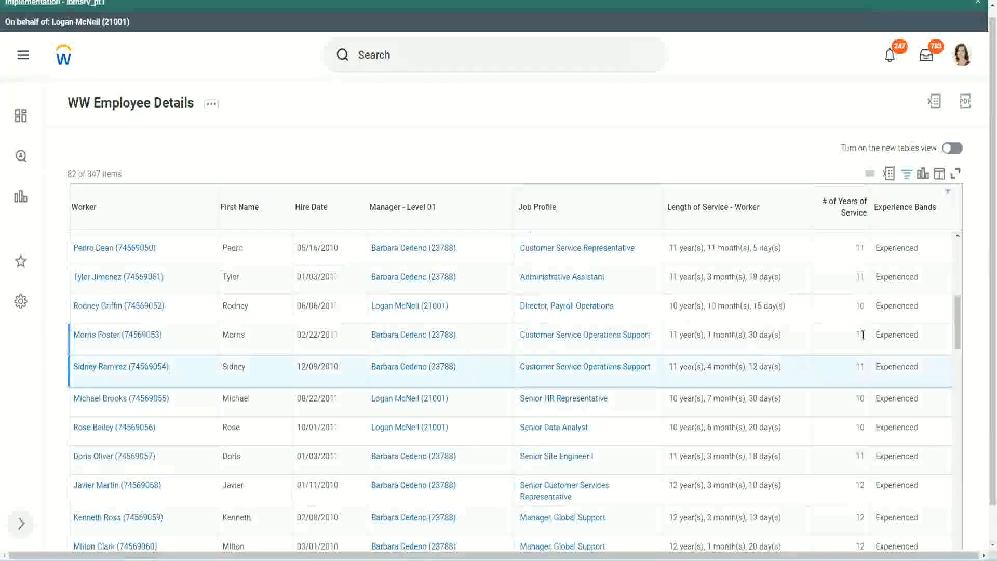
click(909, 333)
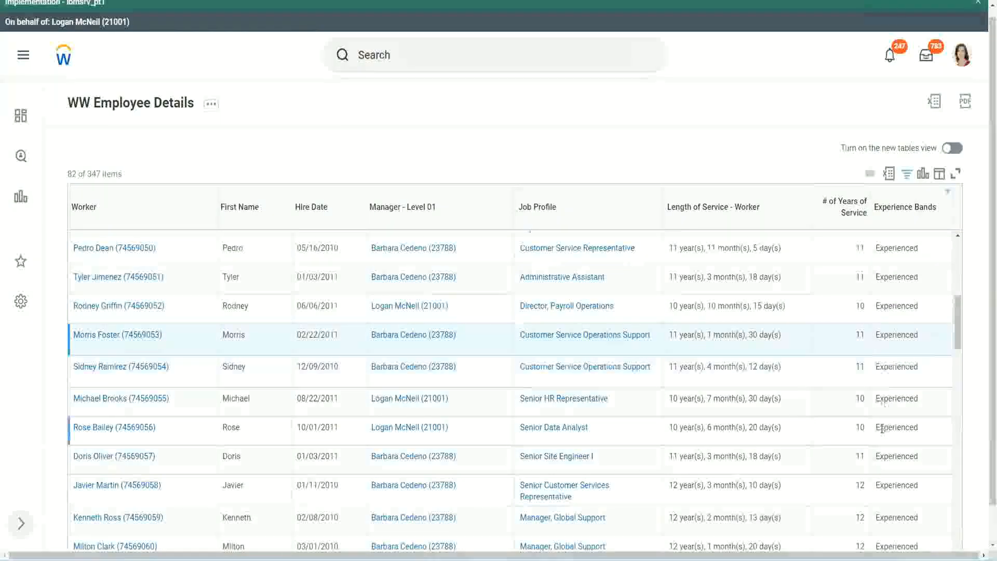
scroll(882, 428, down, 7)
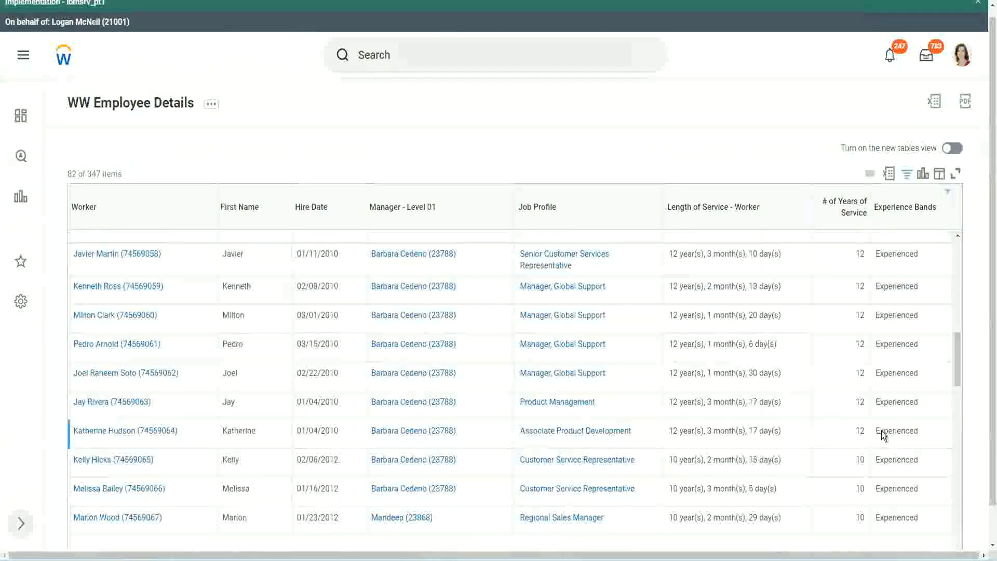